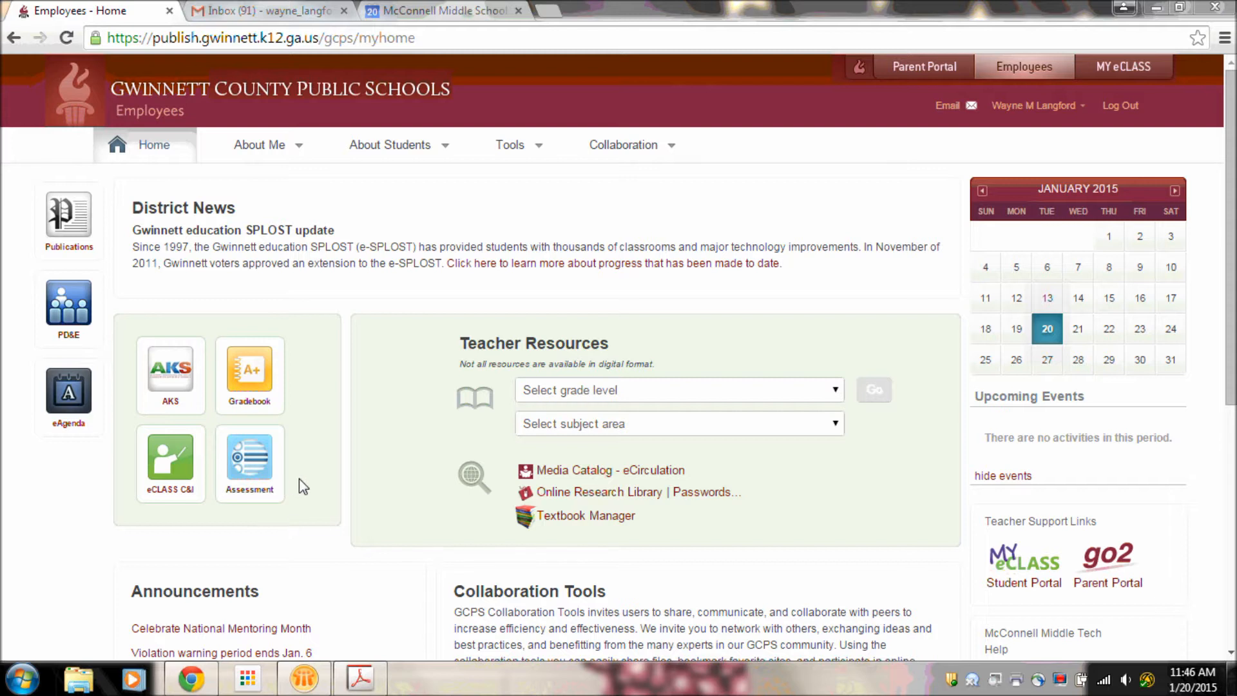
Open the district's Assessment site in Schoolnet and start creating a test manually
left_click(257, 466)
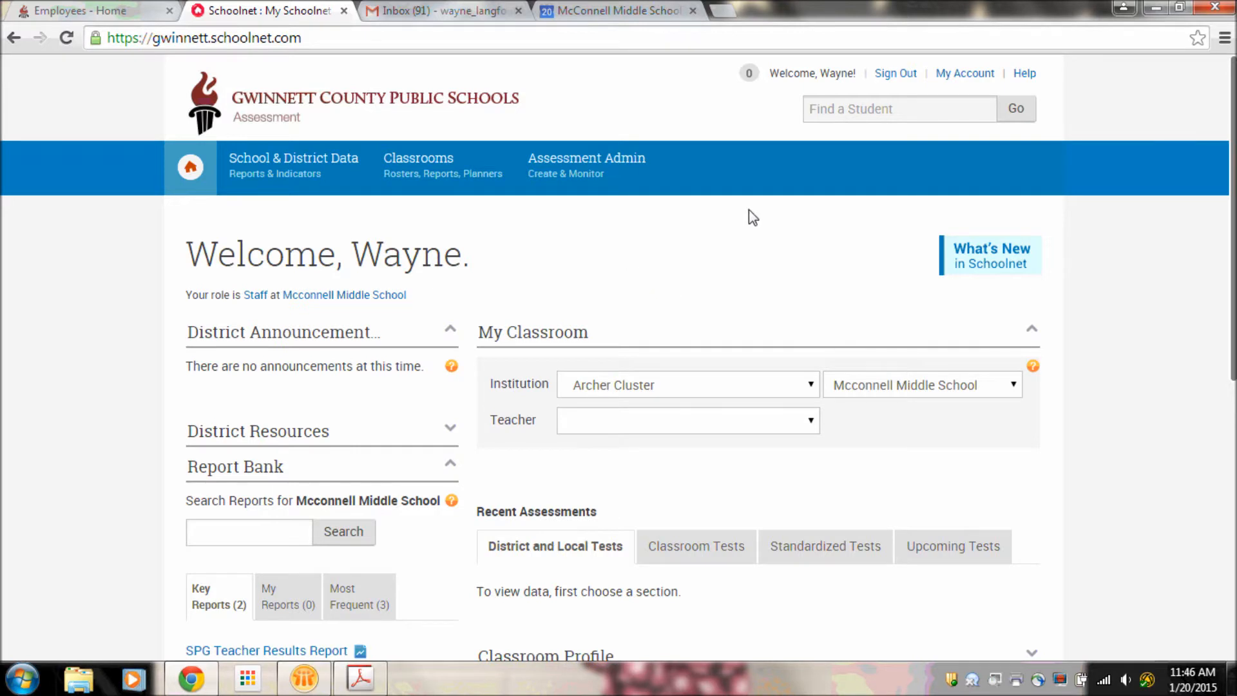
mouse_move(574, 166)
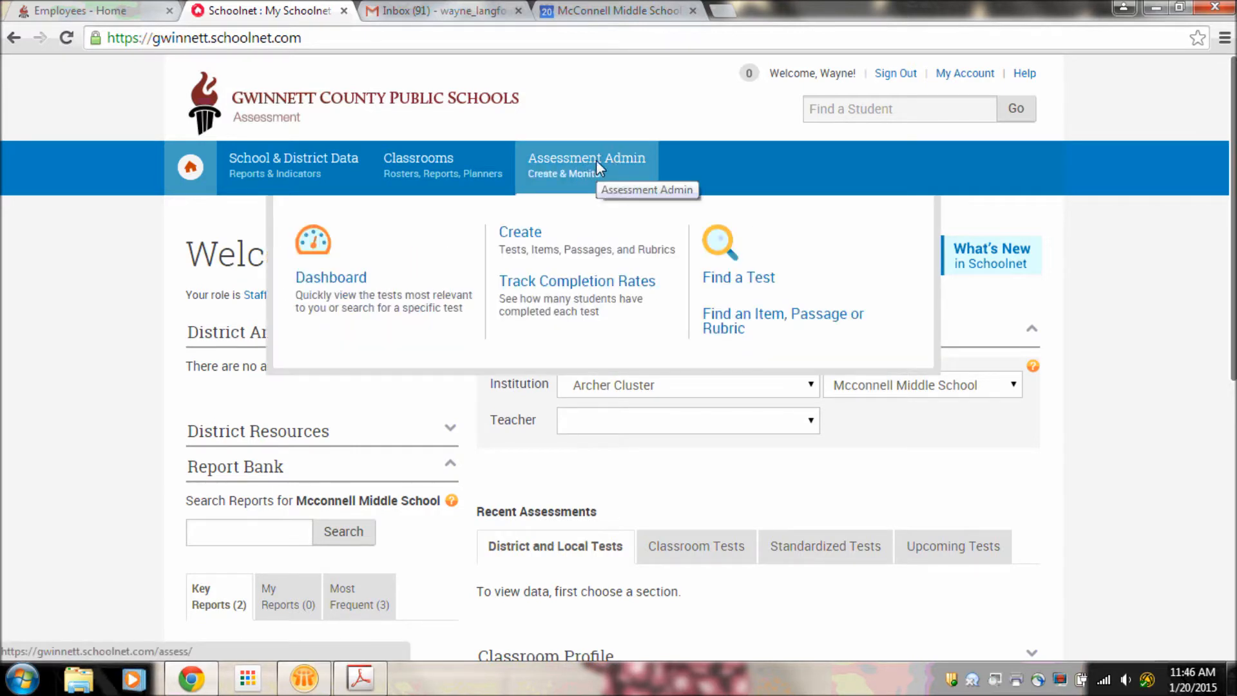
left_click(532, 234)
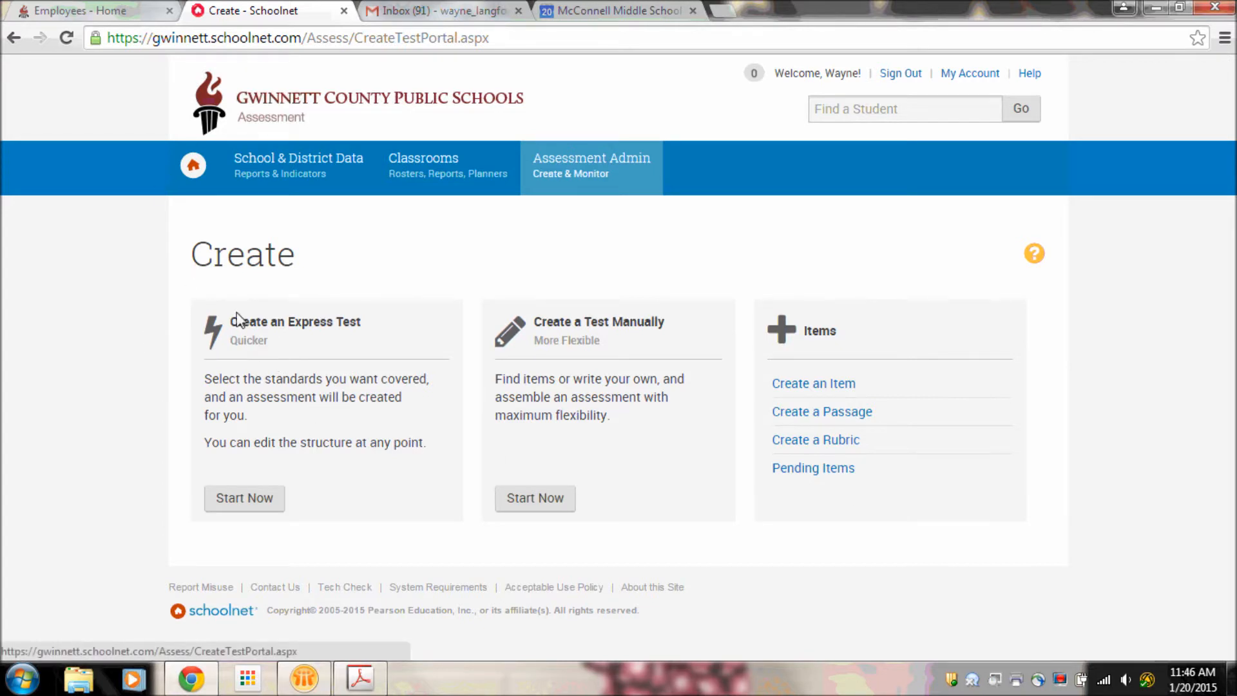
left_click(276, 500)
left_click(540, 501)
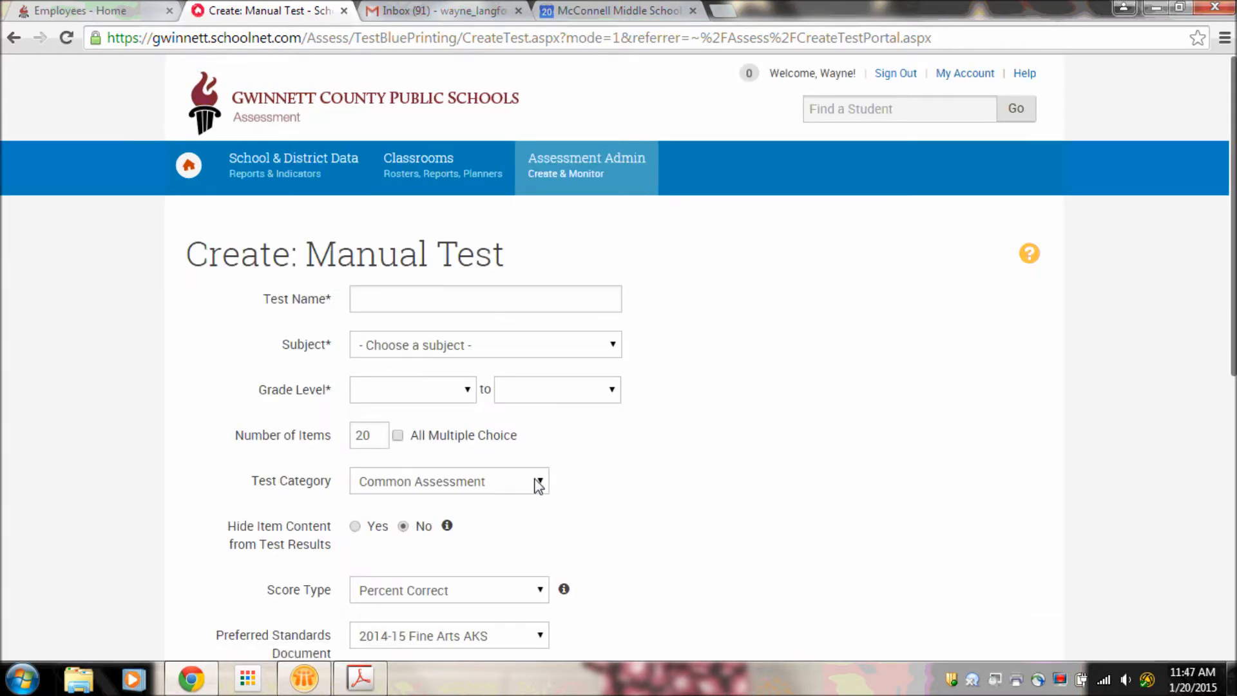
Name the test "6th Grade Math" and set its subject to Mathematics
left_click(378, 293)
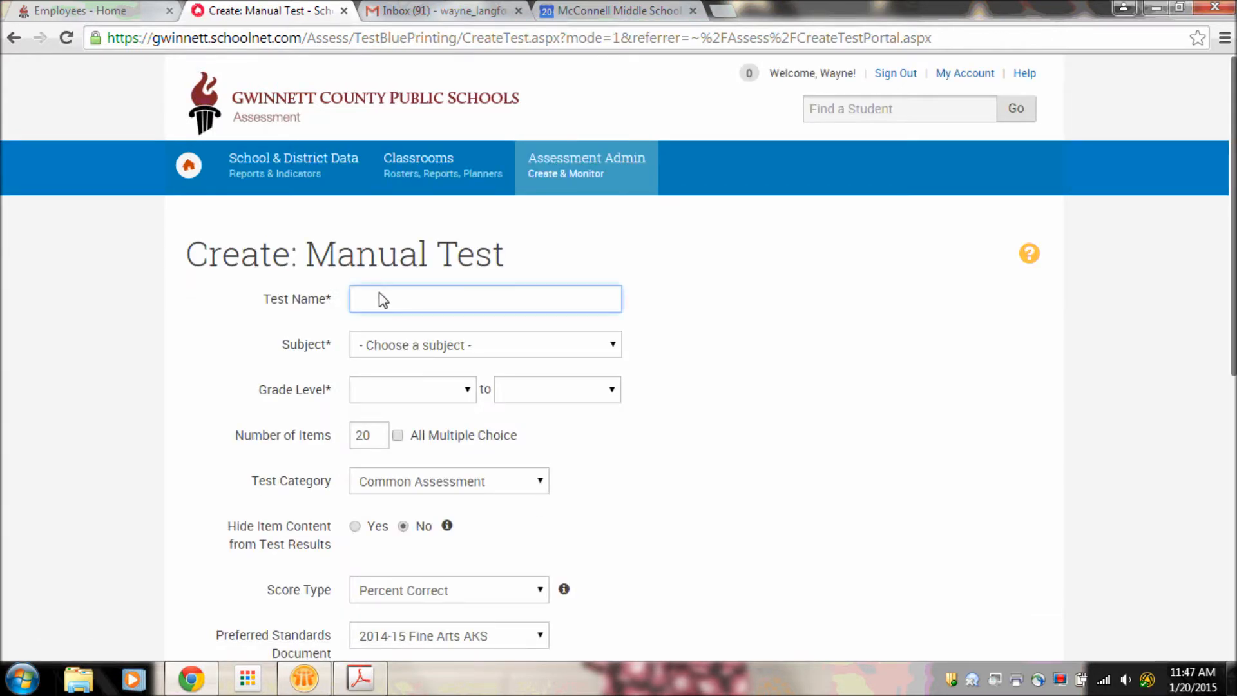
type("6t")
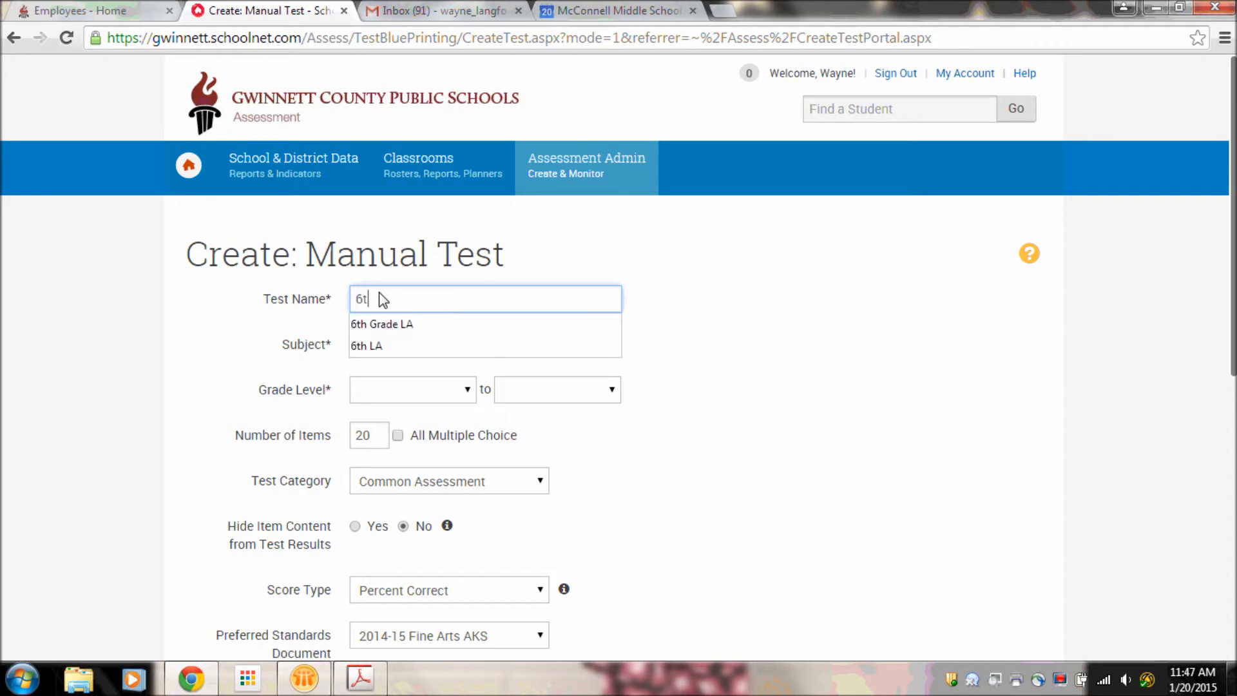
type("h Grade Math")
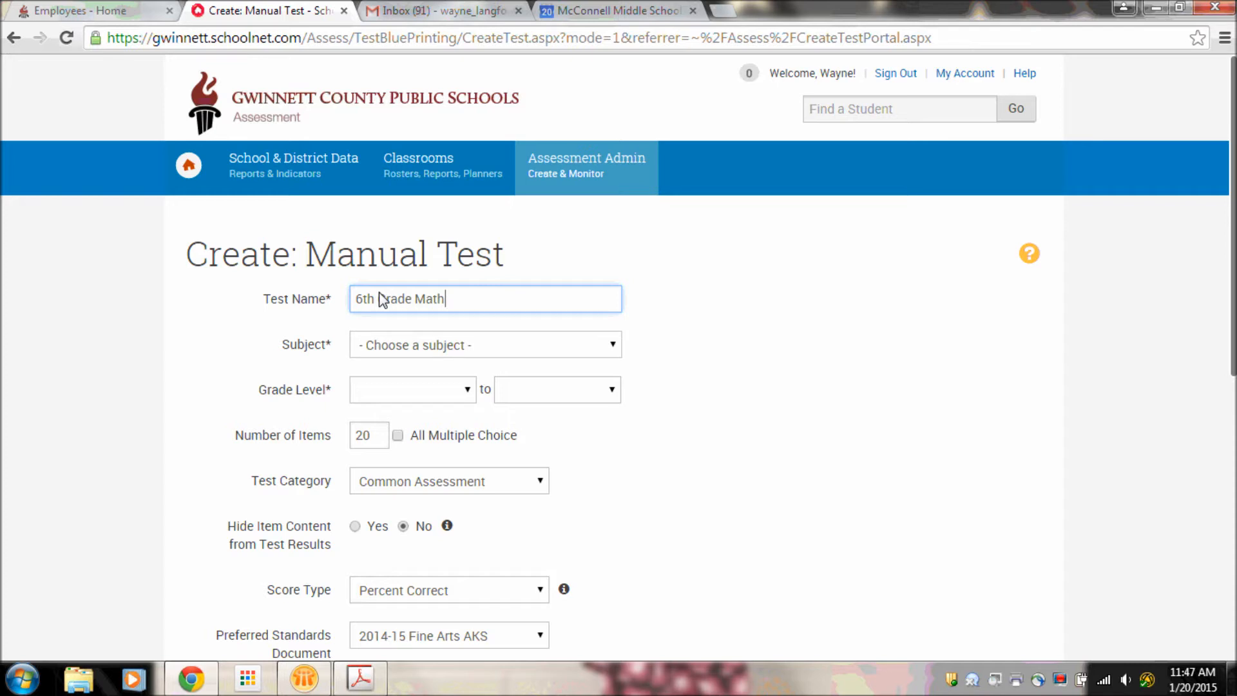
left_click(471, 346)
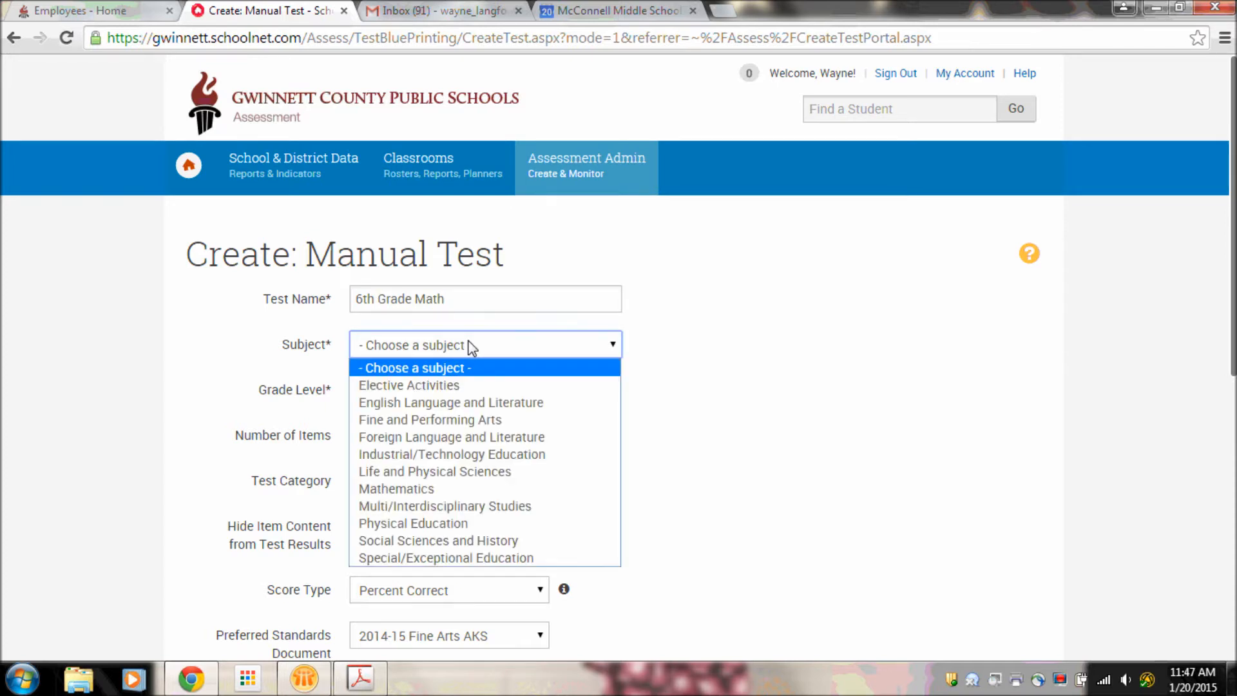
left_click(436, 491)
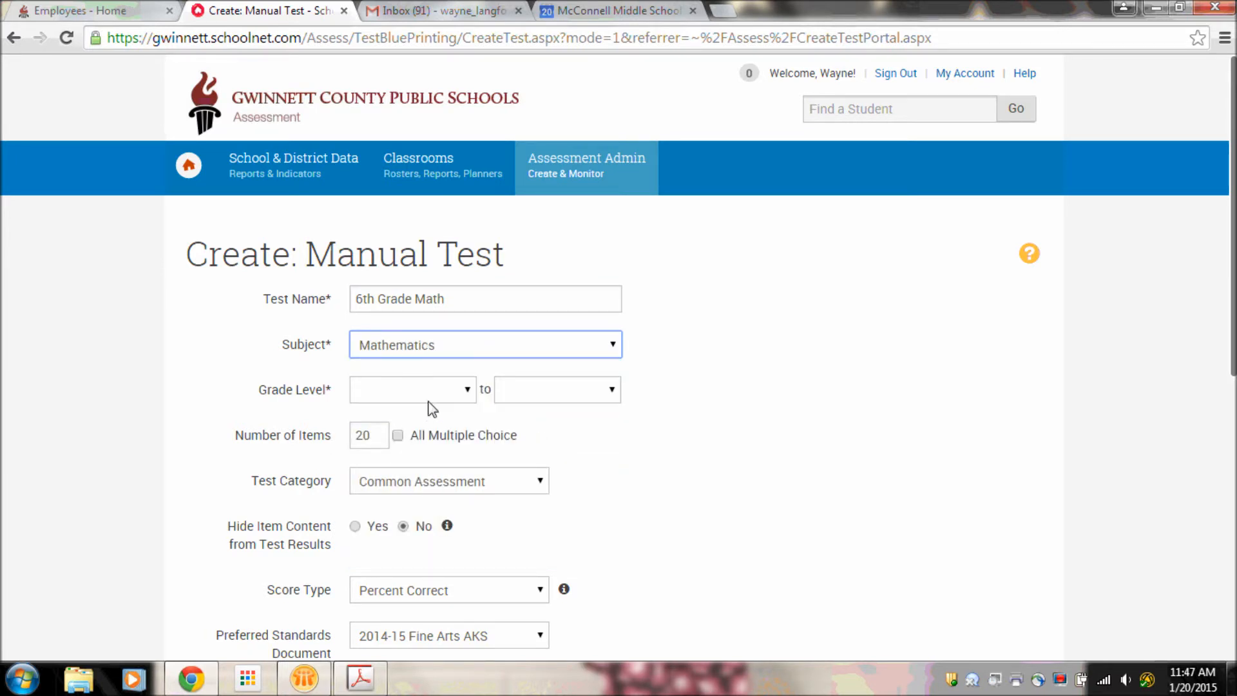
Set the grade level to Six and the number of items to 4, all multiple choice
left_click(456, 390)
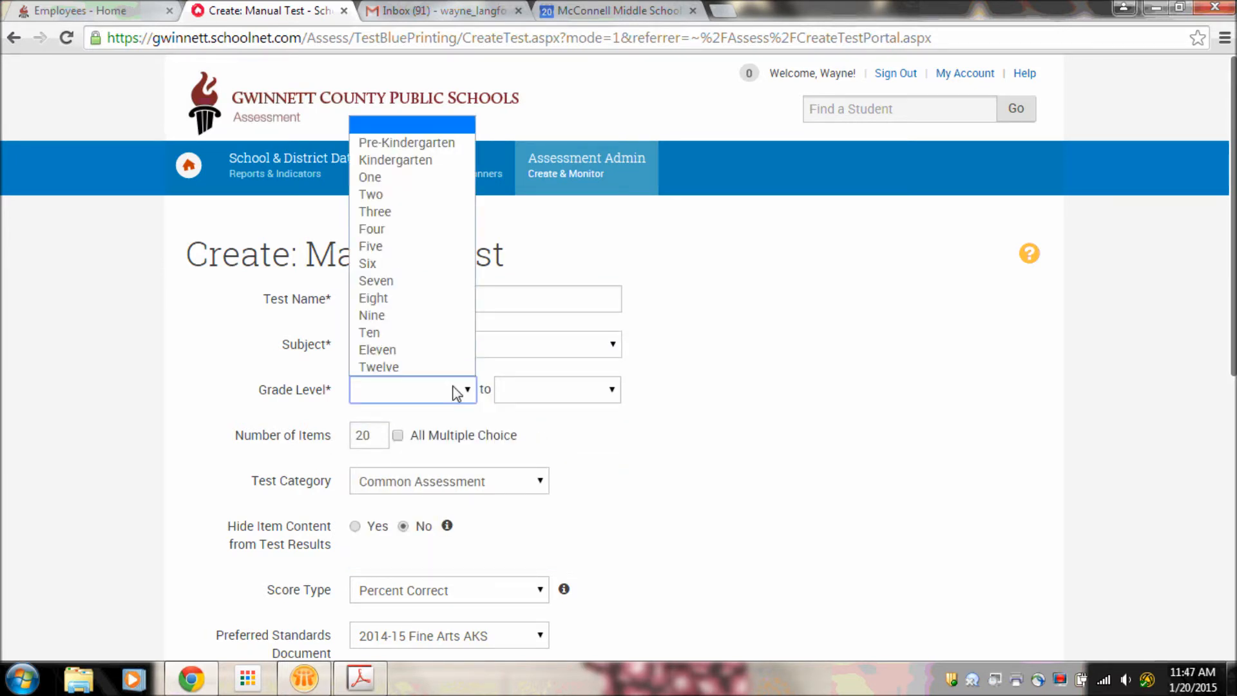
left_click(435, 264)
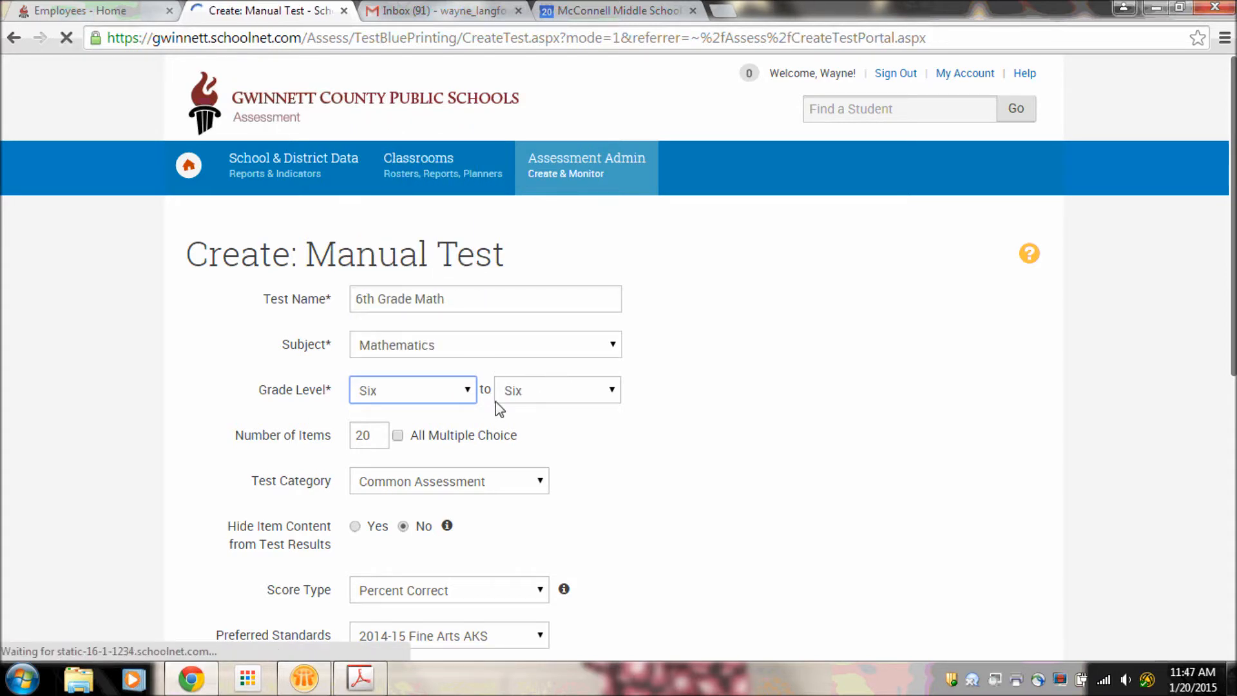
left_click(355, 438)
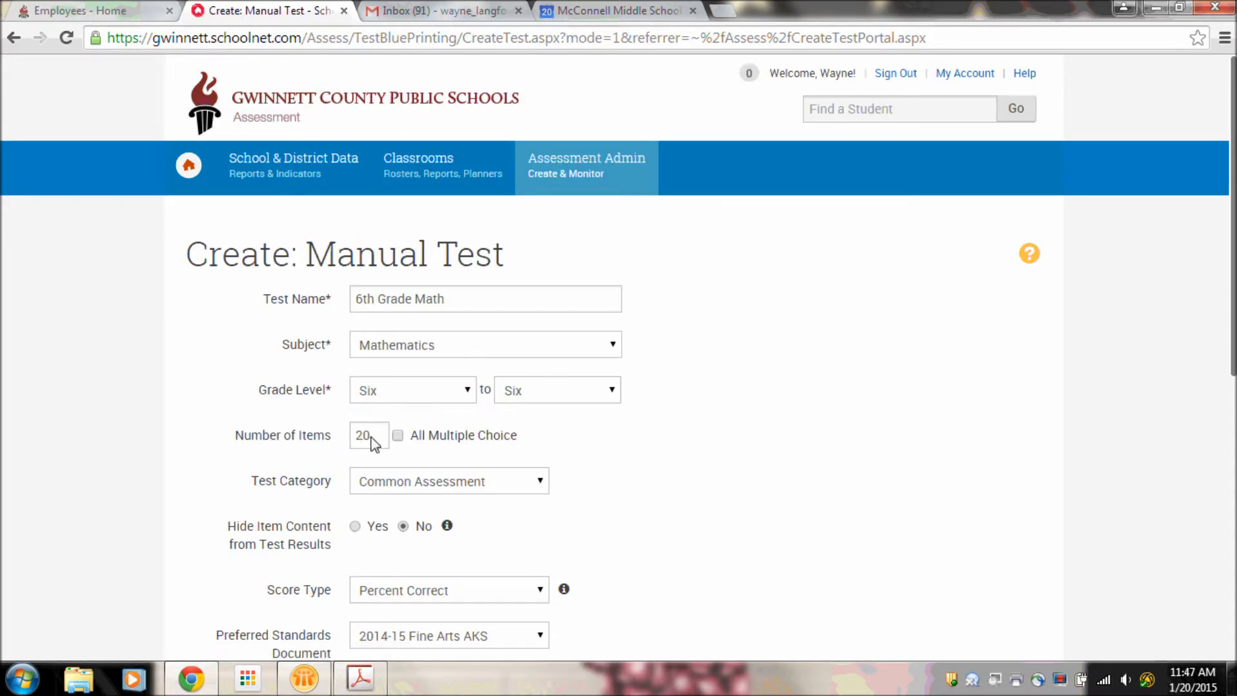
double_click(355, 438)
type("4")
left_click(397, 435)
Set the test category to Classroom Assessment
left_click_drag(1233, 312, 1228, 417)
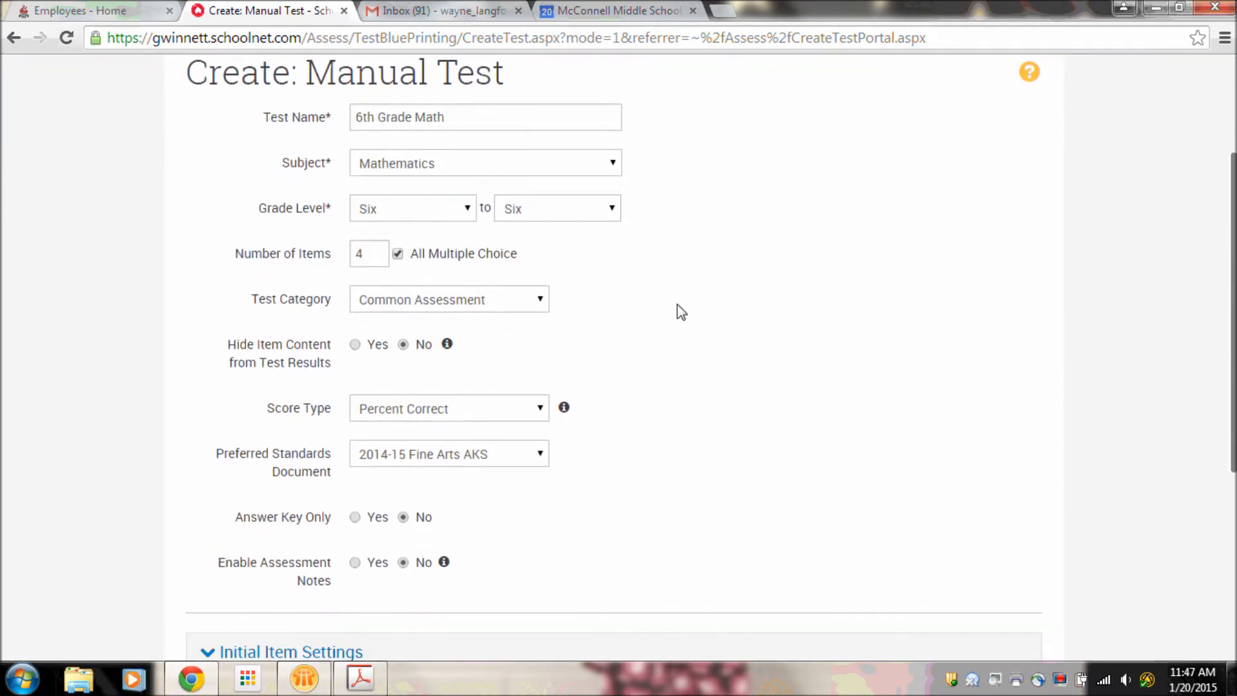
left_click(540, 302)
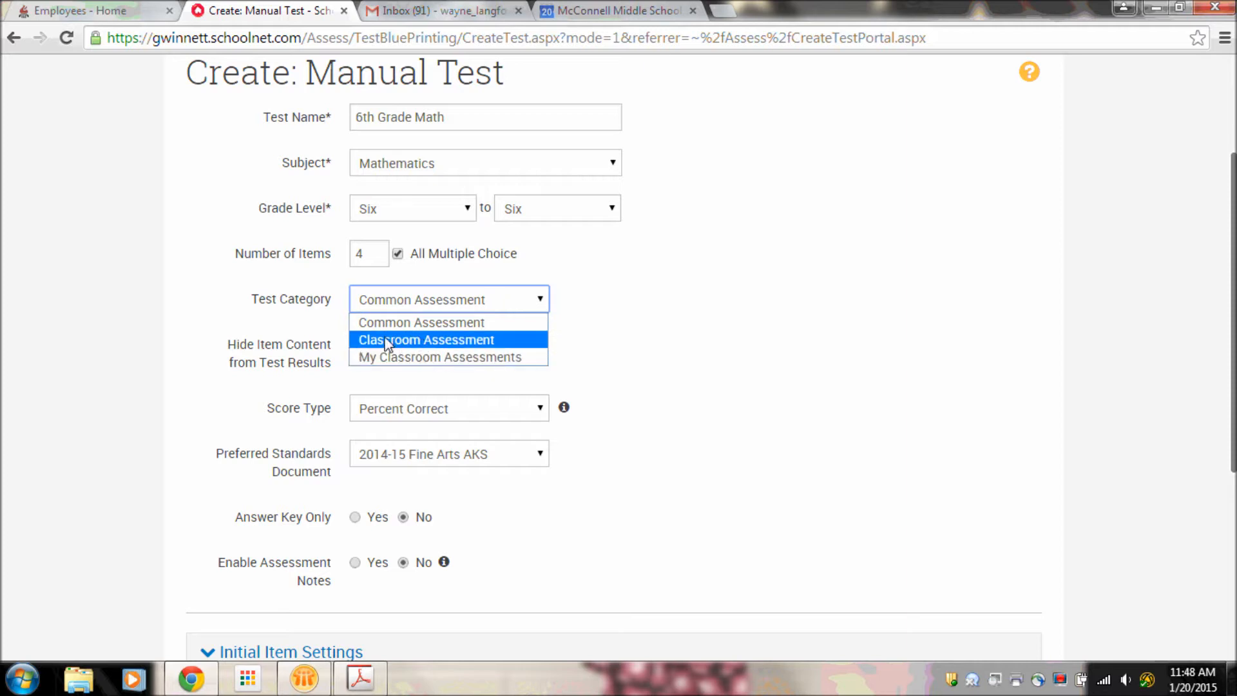
left_click(493, 341)
left_click(543, 303)
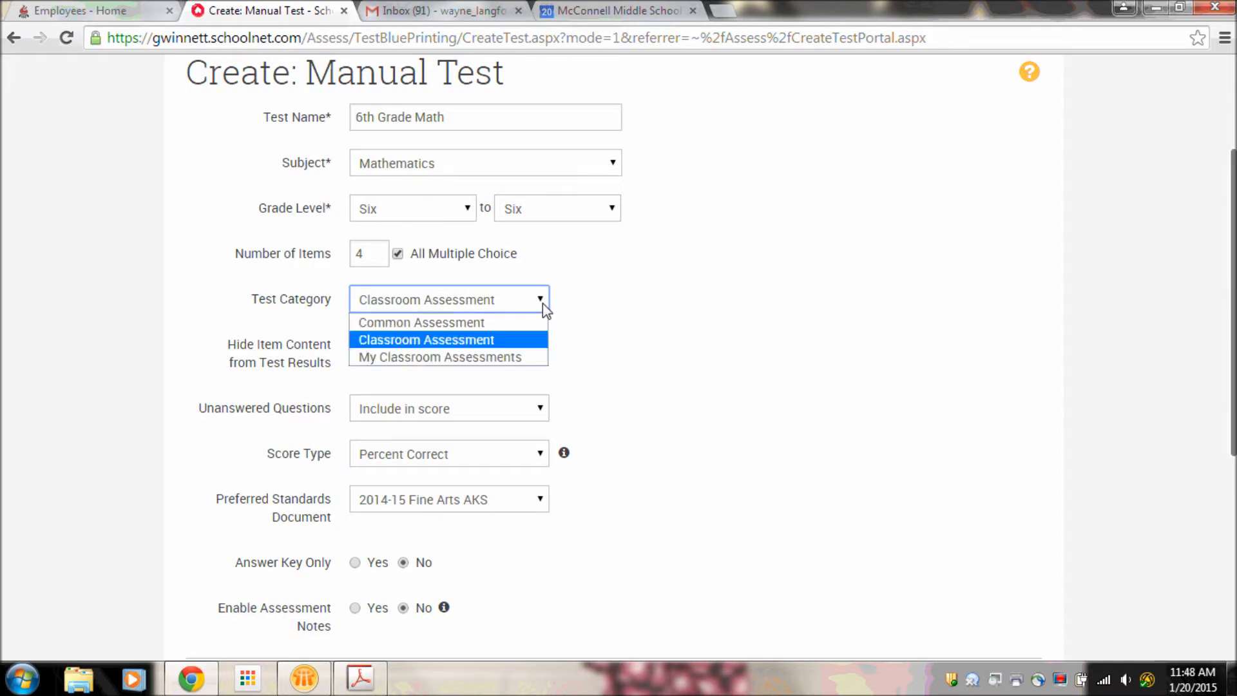
left_click(626, 332)
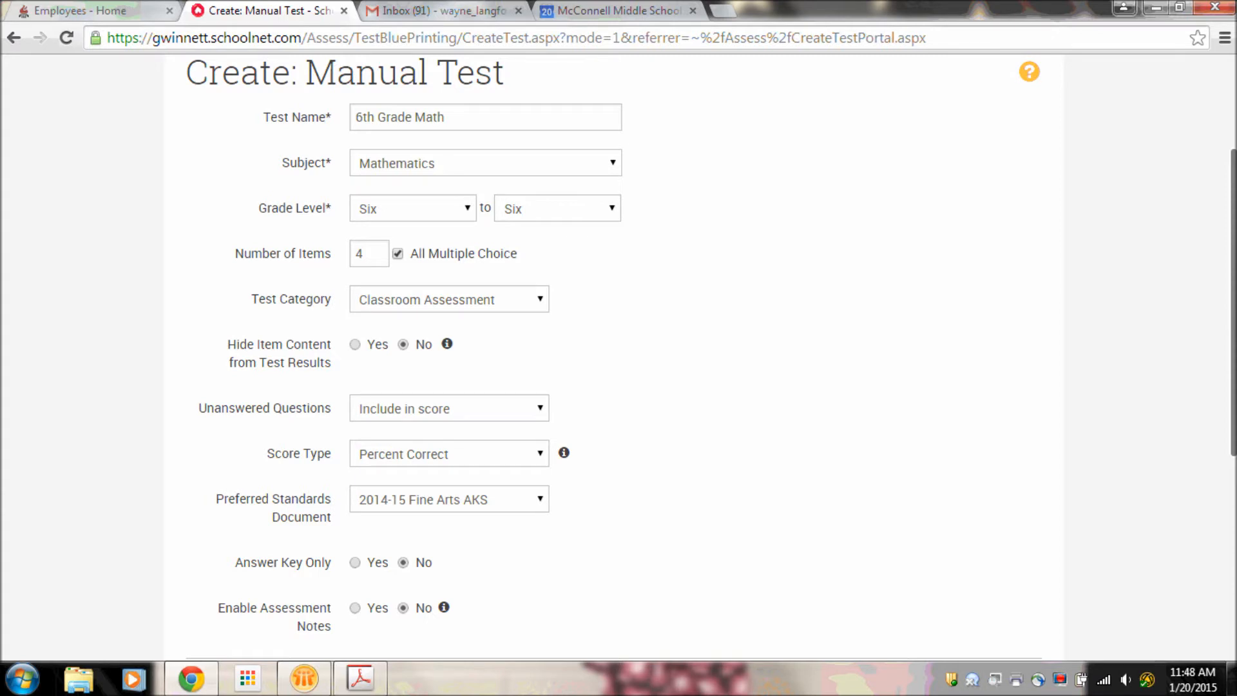
Check the scoring choices for unanswered questions and set the preferred standards document to 2014-15 Mathematics AKS
scroll(663, 310, "down", 3)
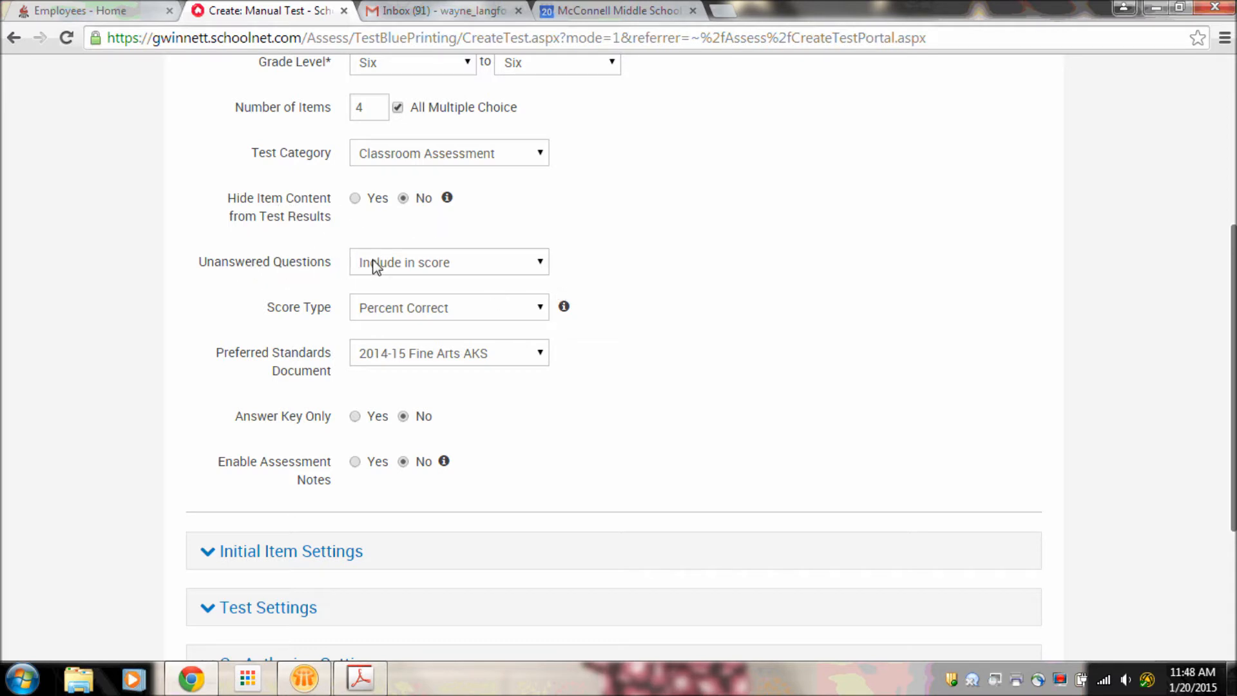
left_click(473, 267)
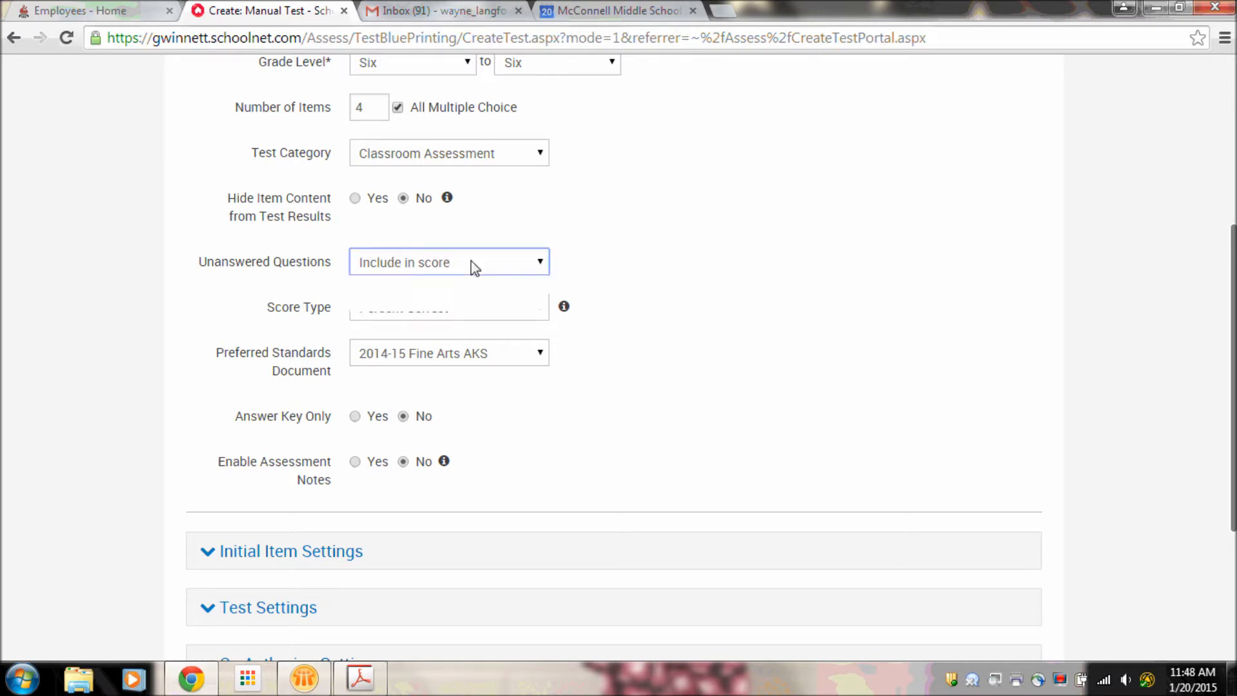
left_click(638, 224)
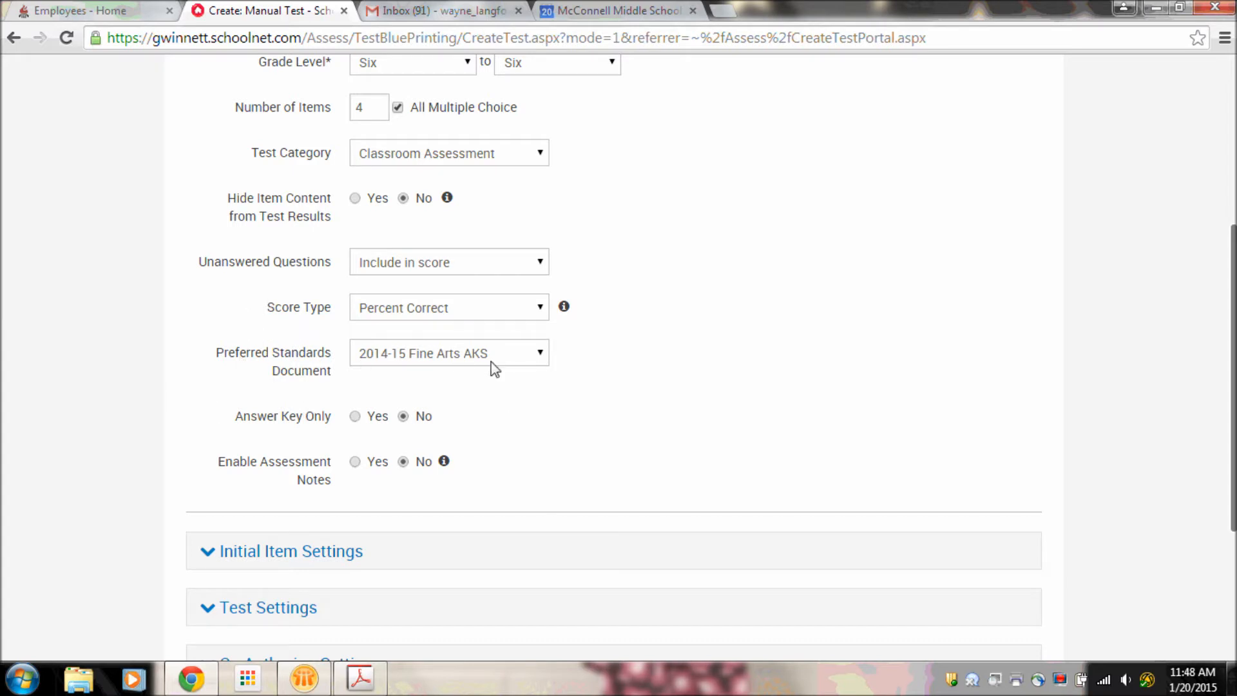
left_click(518, 358)
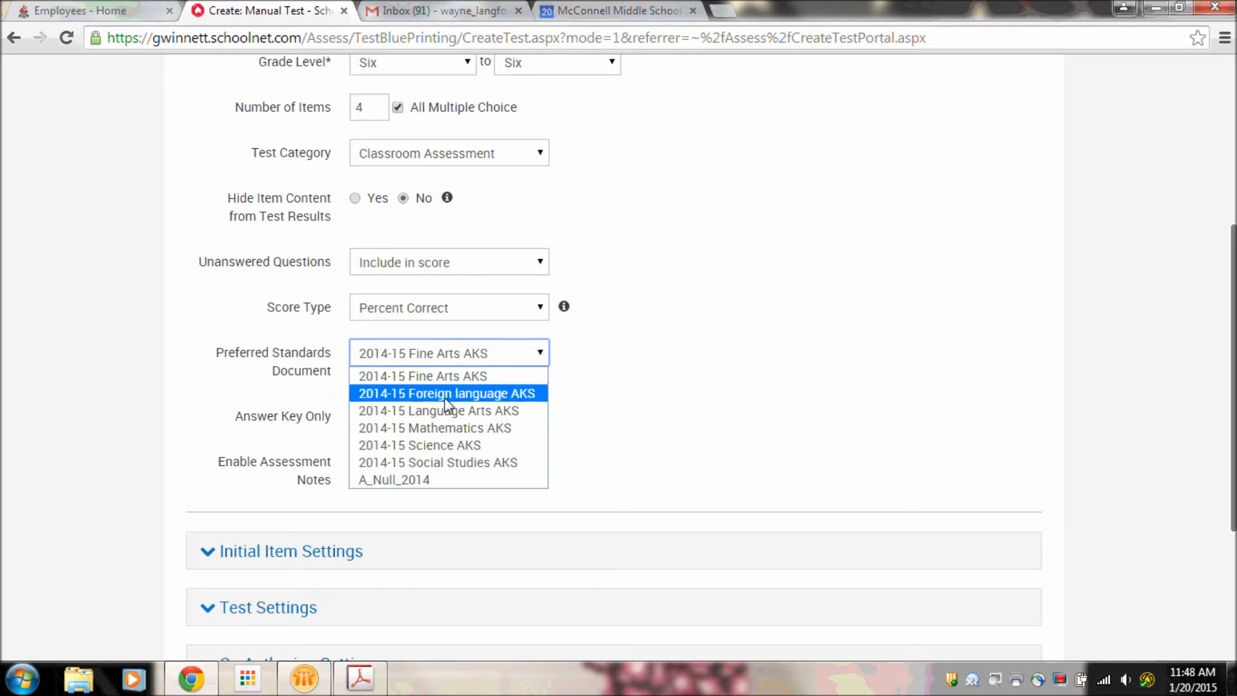
left_click(494, 428)
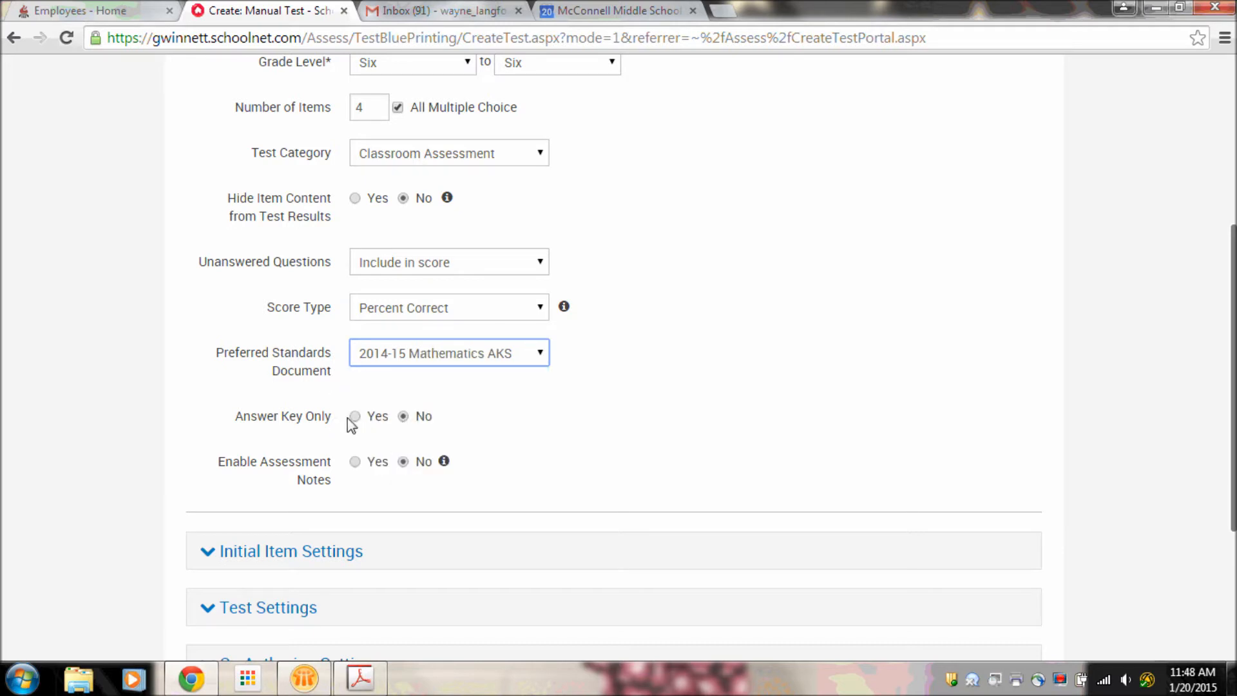
Make the test answer key only
left_click_drag(230, 411, 516, 422)
left_click(519, 424)
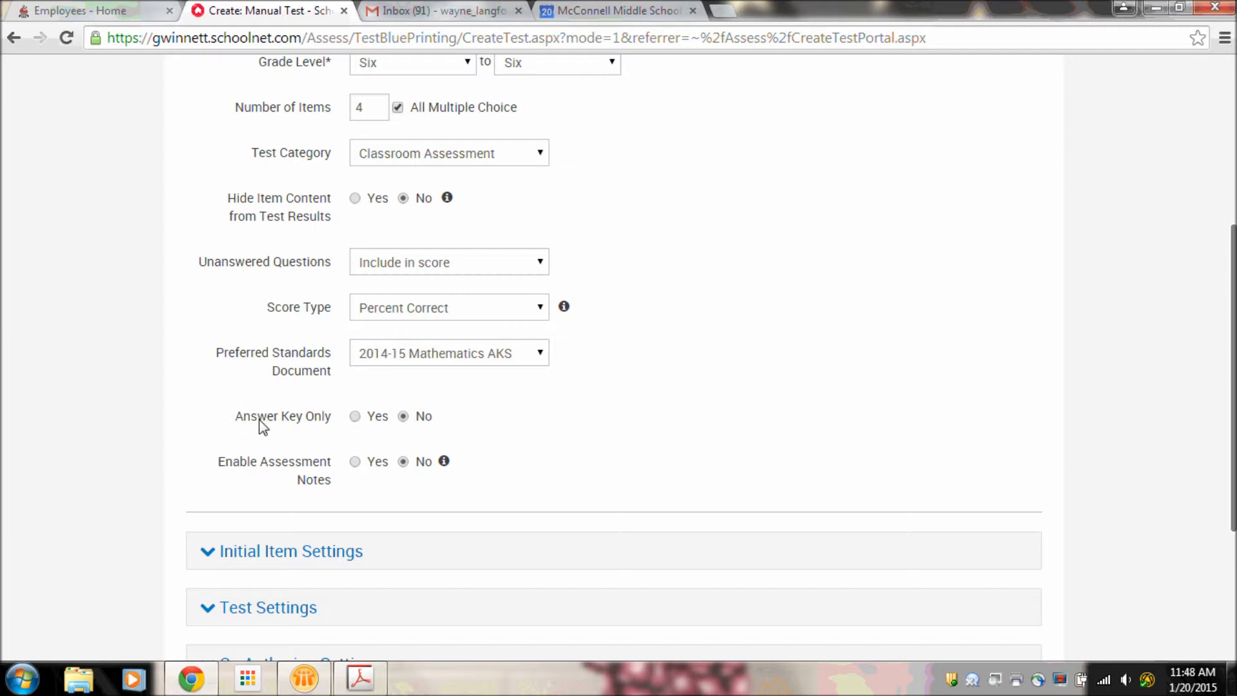
left_click(355, 417)
Review the co-authoring settings without enabling co-authoring, and generate the test
scroll(1121, 570, "down", 4)
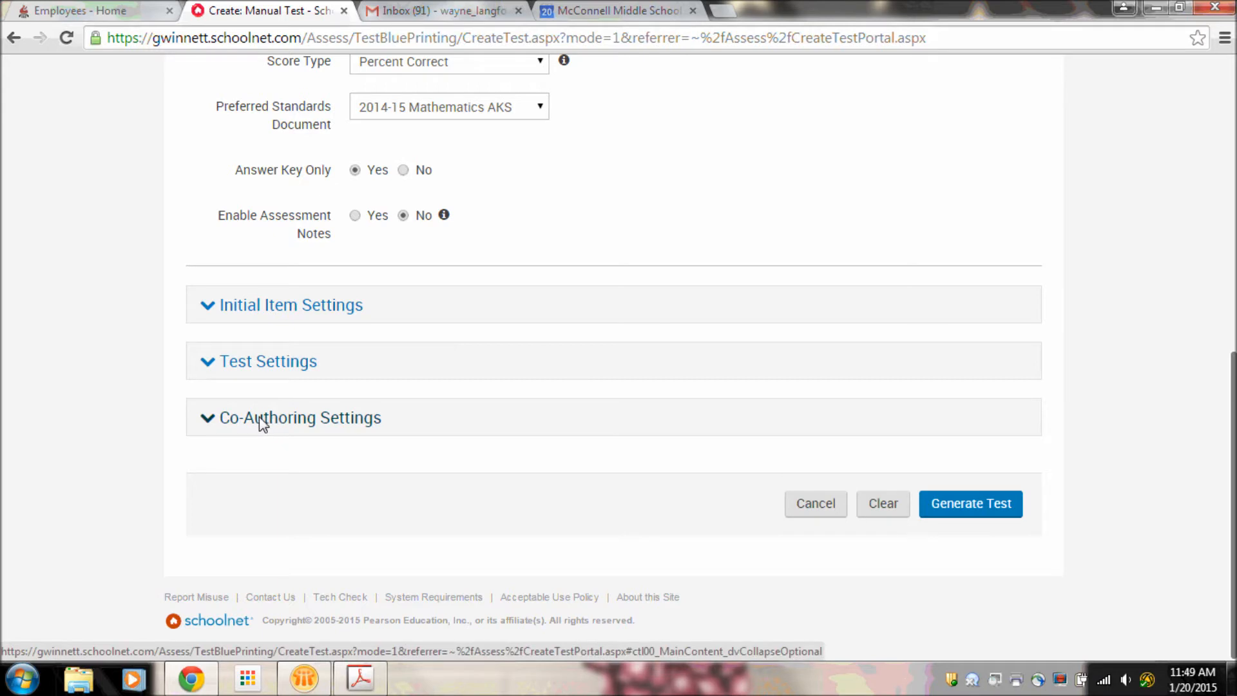
left_click(208, 419)
scroll(748, 451, "down", 3)
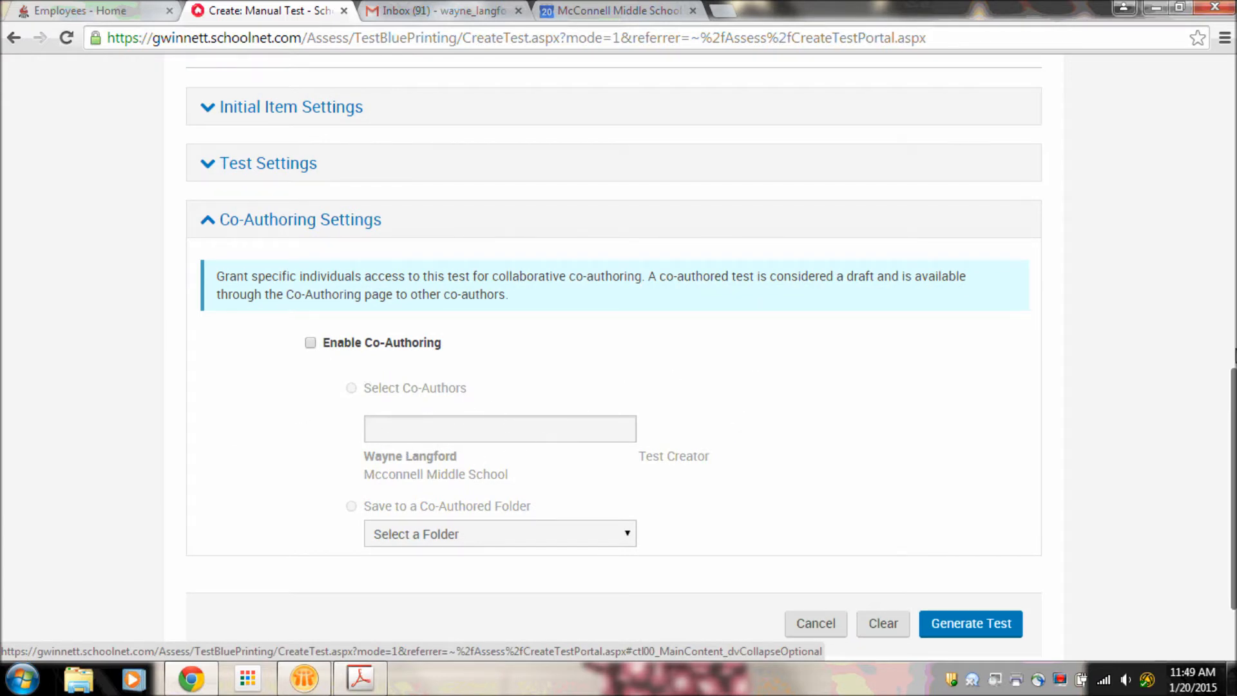
scroll(985, 571, "down", 1)
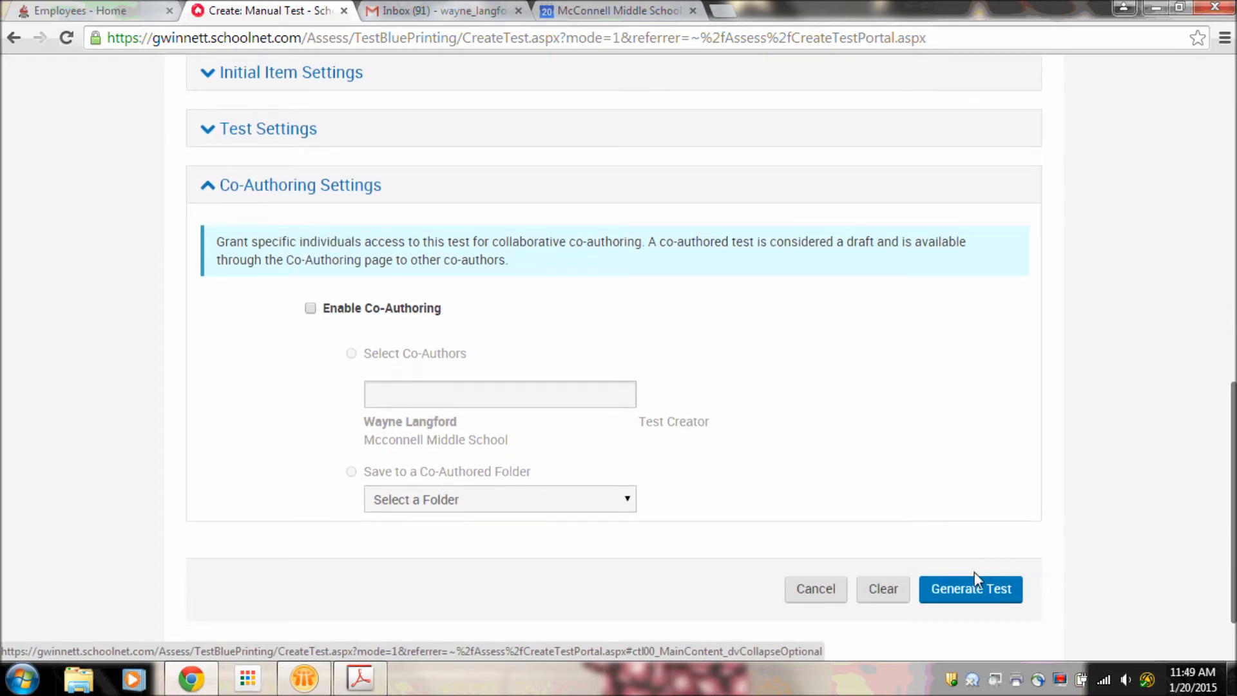
left_click(965, 582)
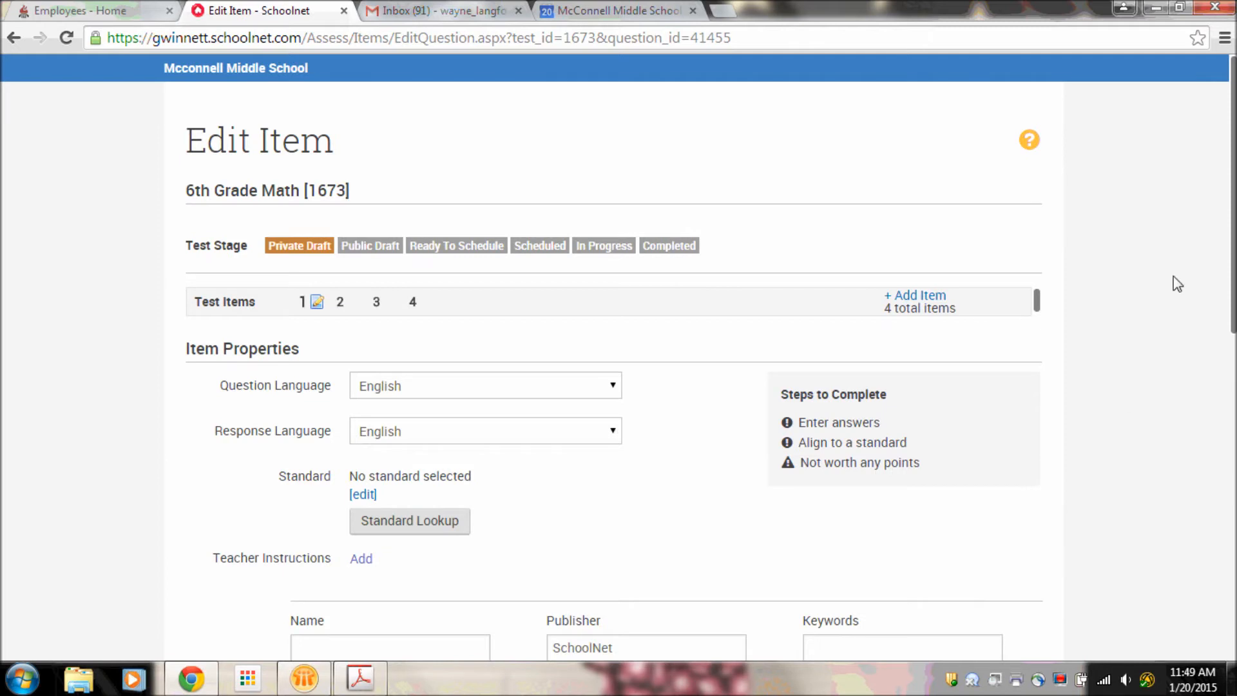
Align item 1 to standard A6.A.1 under Ratio and Proportional Relationships in the Sixth Grade Accelerated standards
scroll(982, 205, "down", 1)
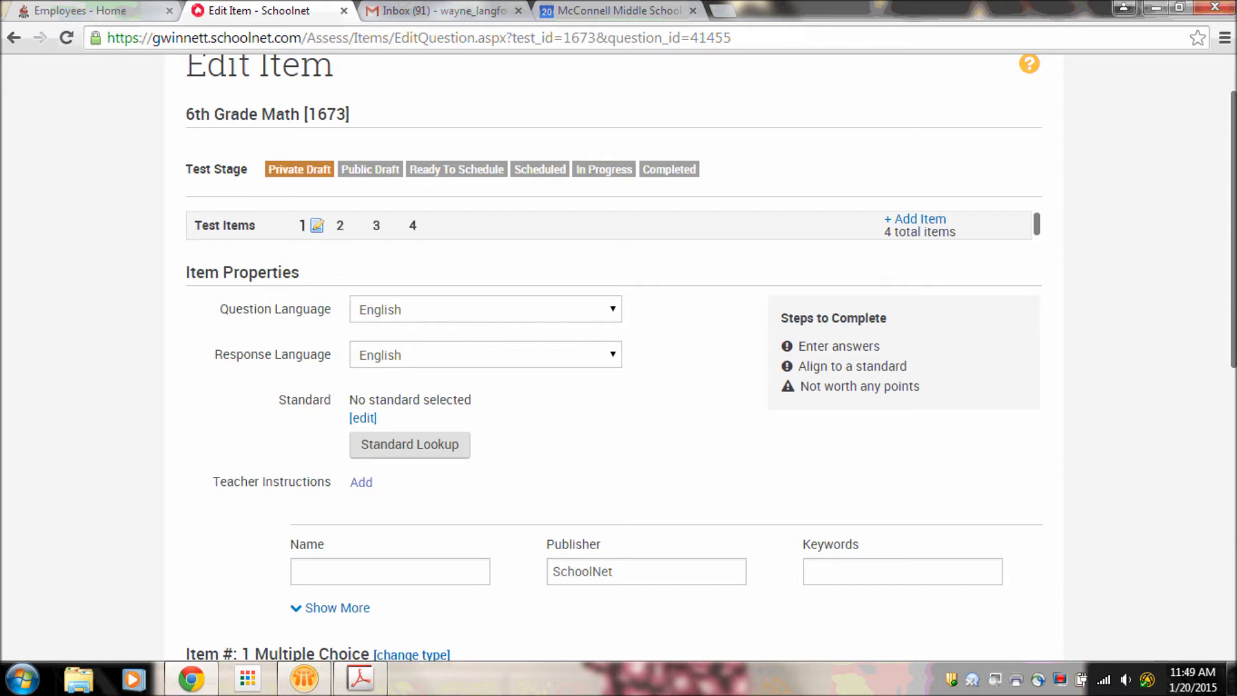
scroll(619, 357, "down", 3)
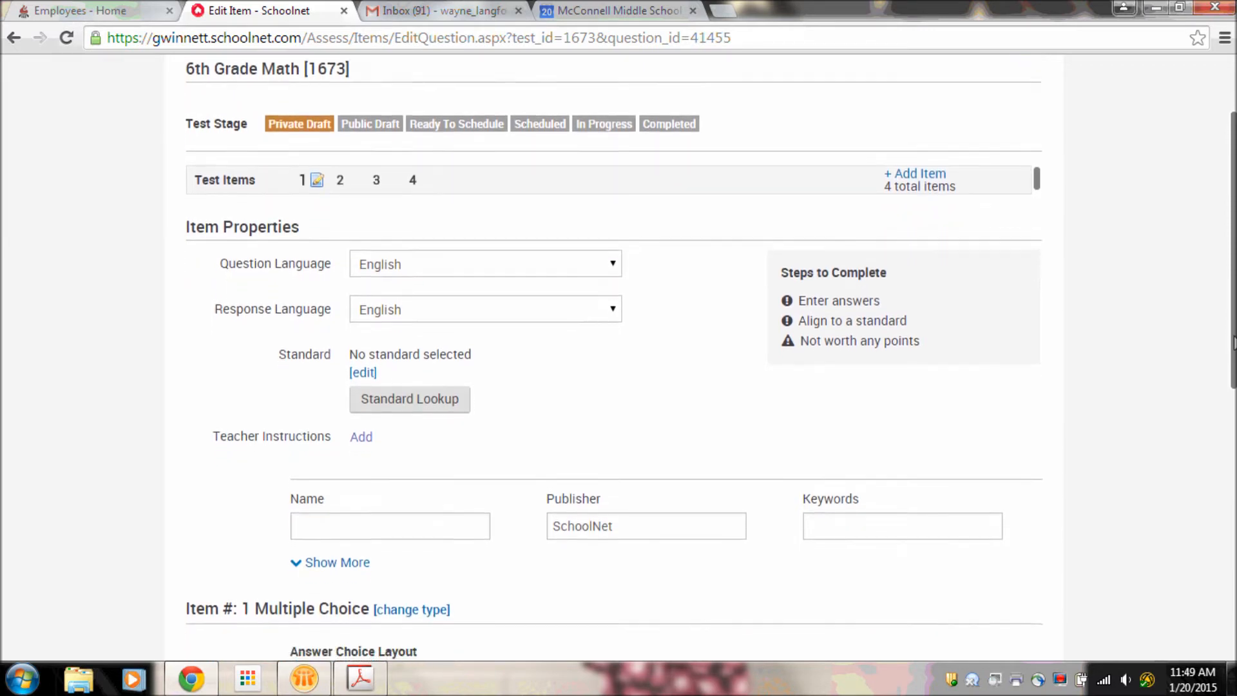
left_click_drag(1233, 383, 1233, 403)
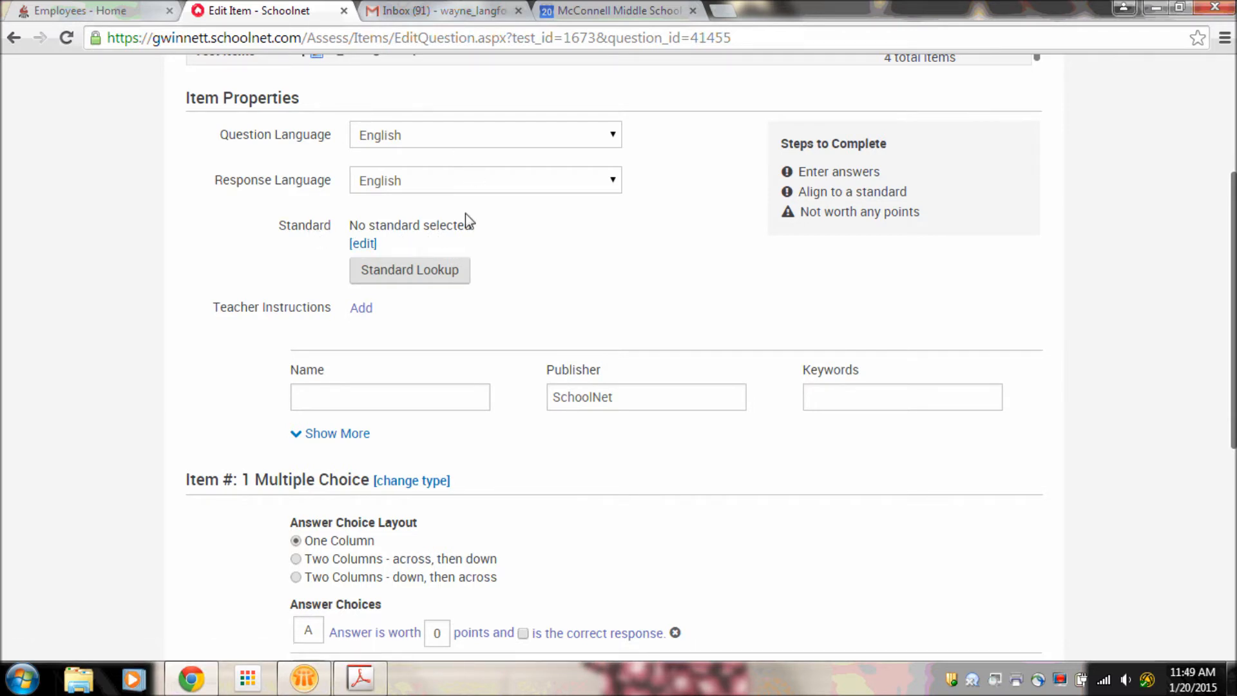
left_click(425, 276)
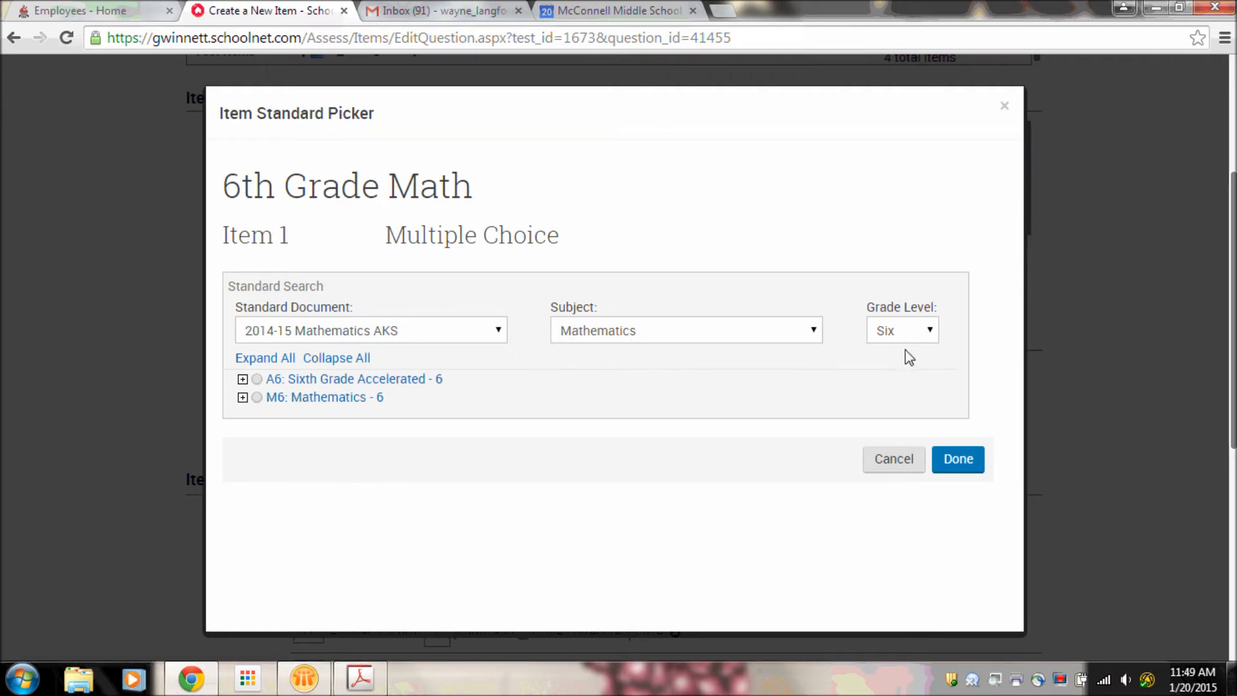
left_click(242, 380)
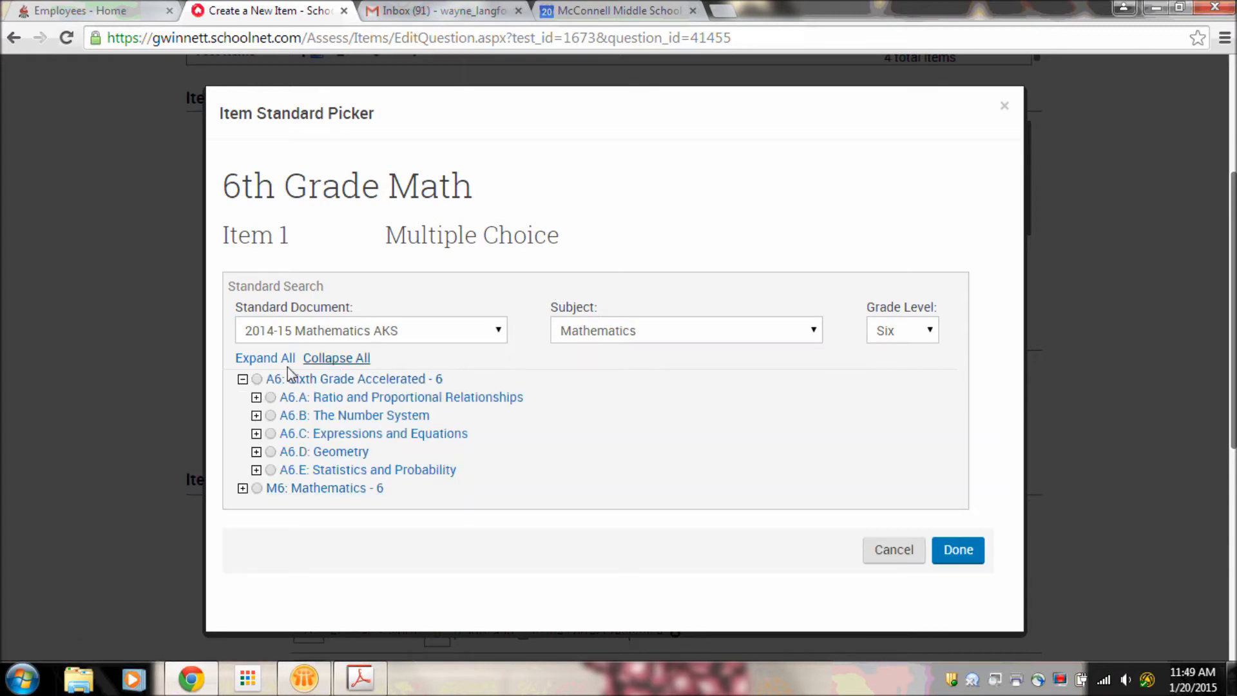
left_click(255, 398)
left_click(285, 416)
left_click_drag(1007, 343, 1008, 615)
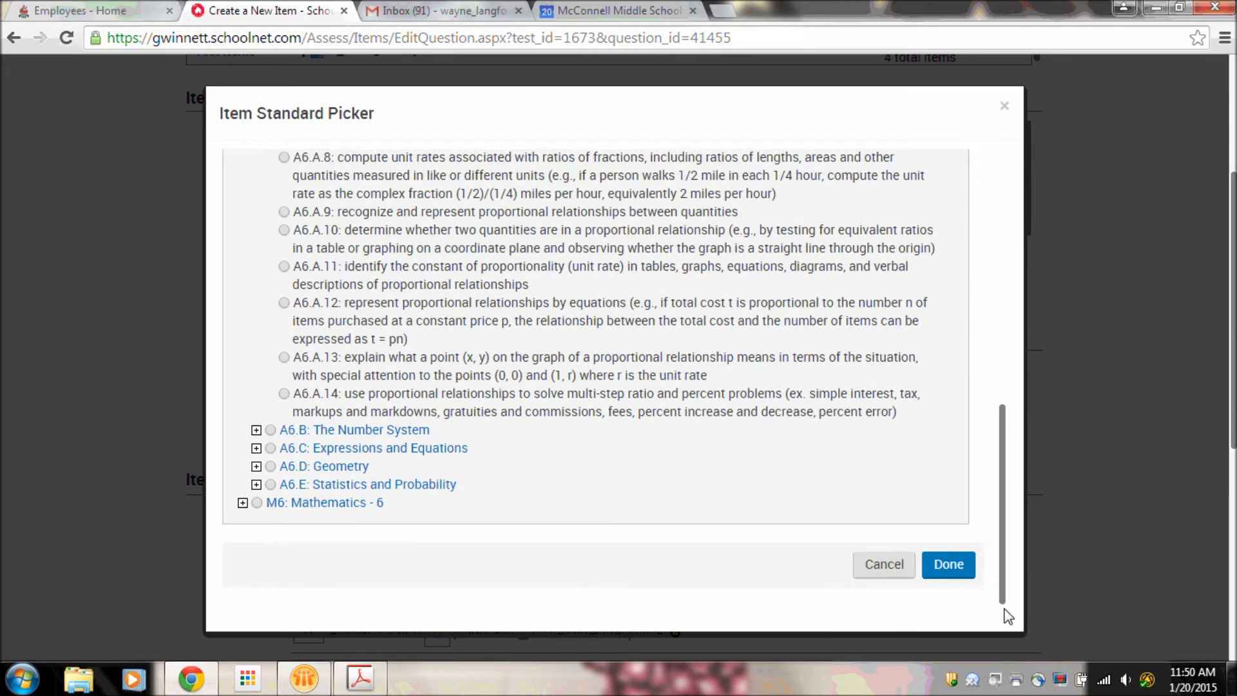
left_click(936, 567)
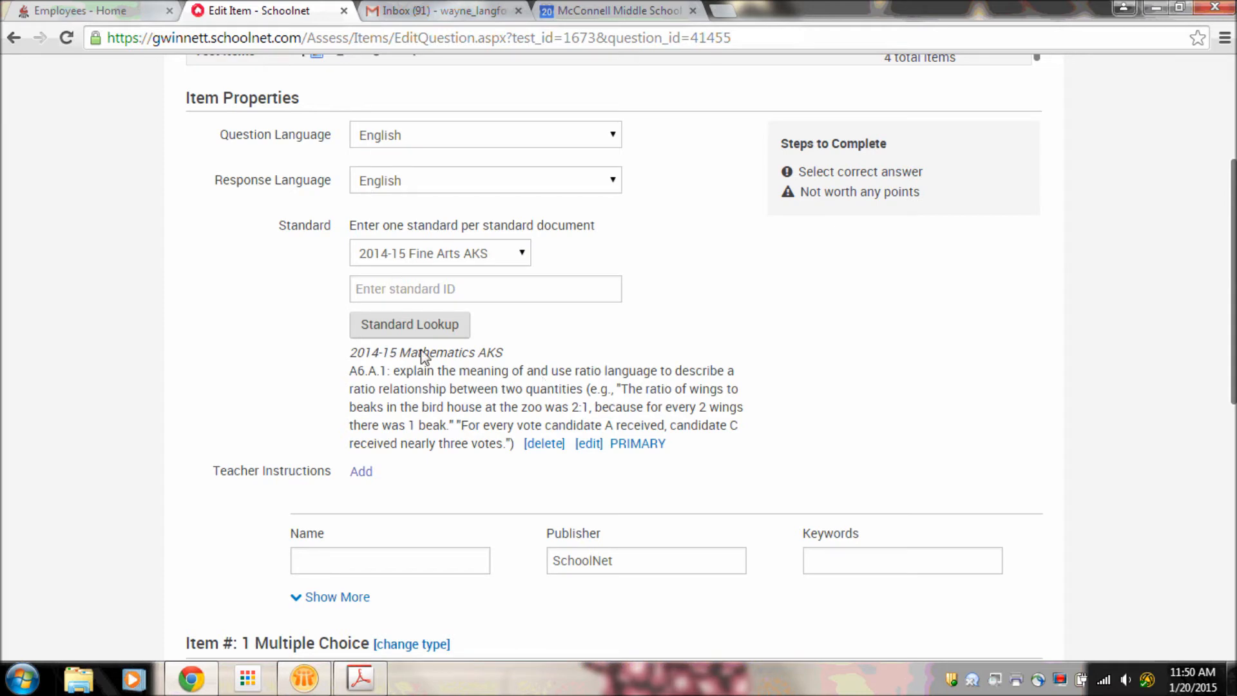
Make answer choice C of item 1 worth 1 point and mark it as the correct response
scroll(619, 357, "down", 5)
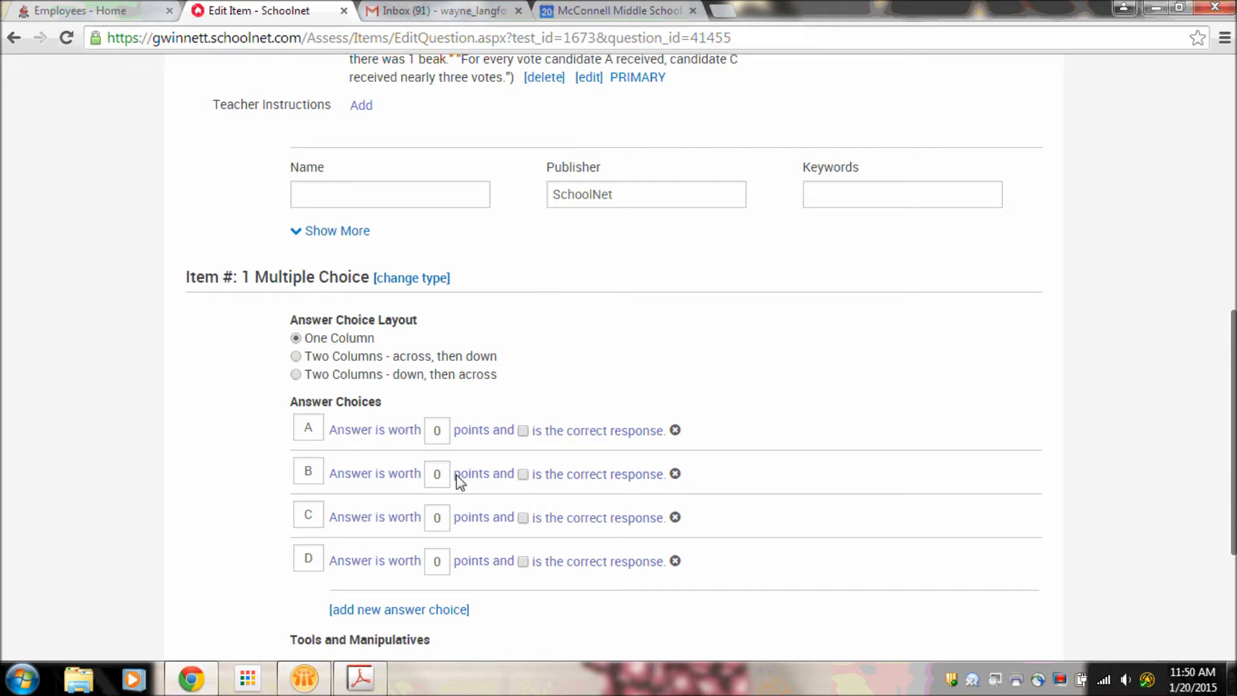
double_click(439, 521)
left_click(523, 519)
mouse_move(1235, 380)
left_mouse_down()
mouse_move(1235, 422)
mouse_move(1235, 404)
left_mouse_up()
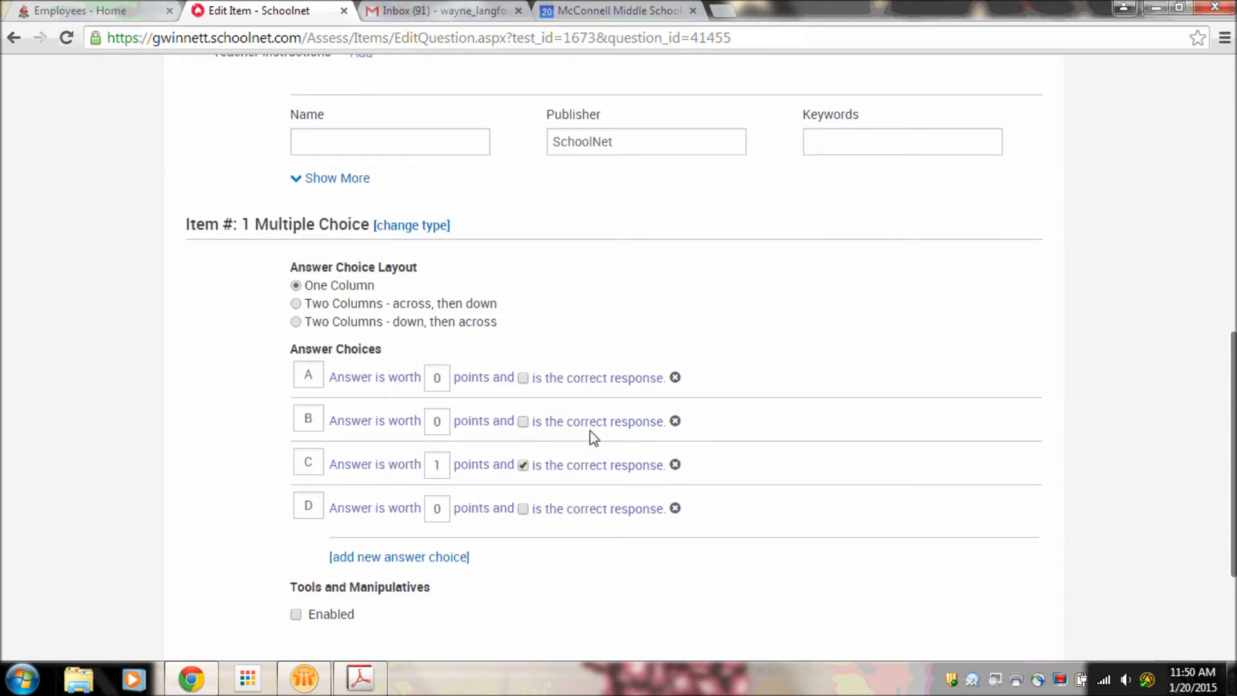
Return from item 1 to the test detail page and review the answers, points and standards of the test items
left_click_drag(1233, 364, 1210, 468)
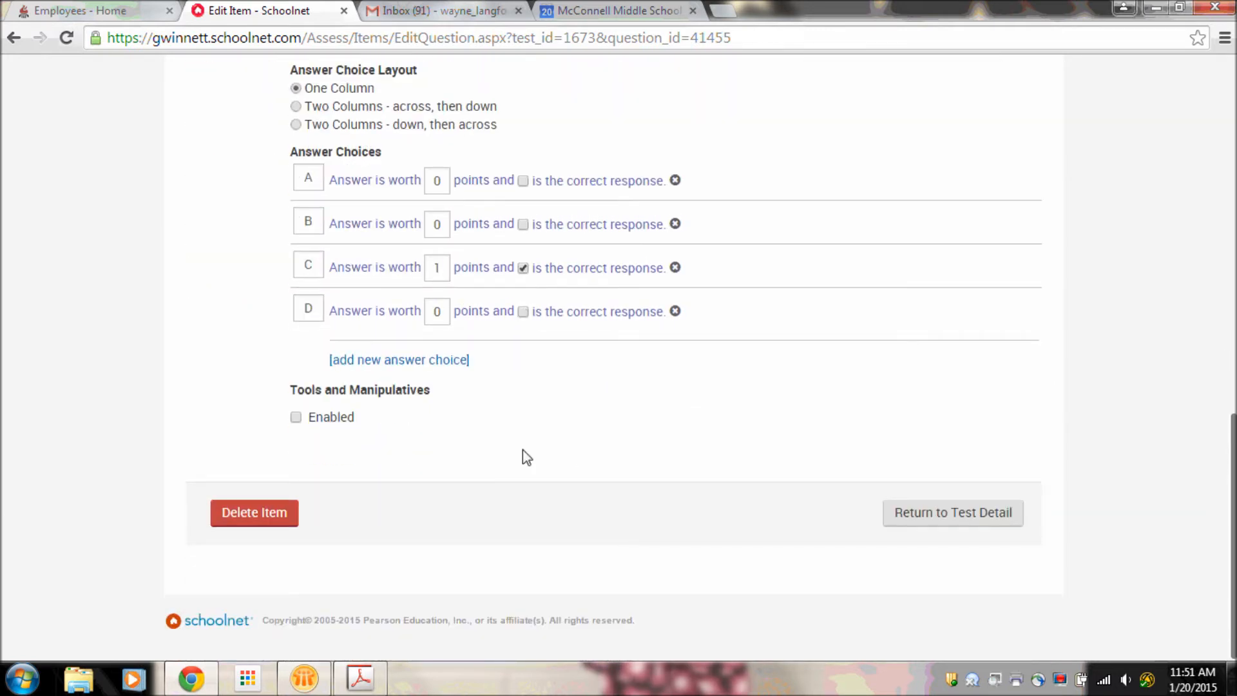
left_click(935, 506)
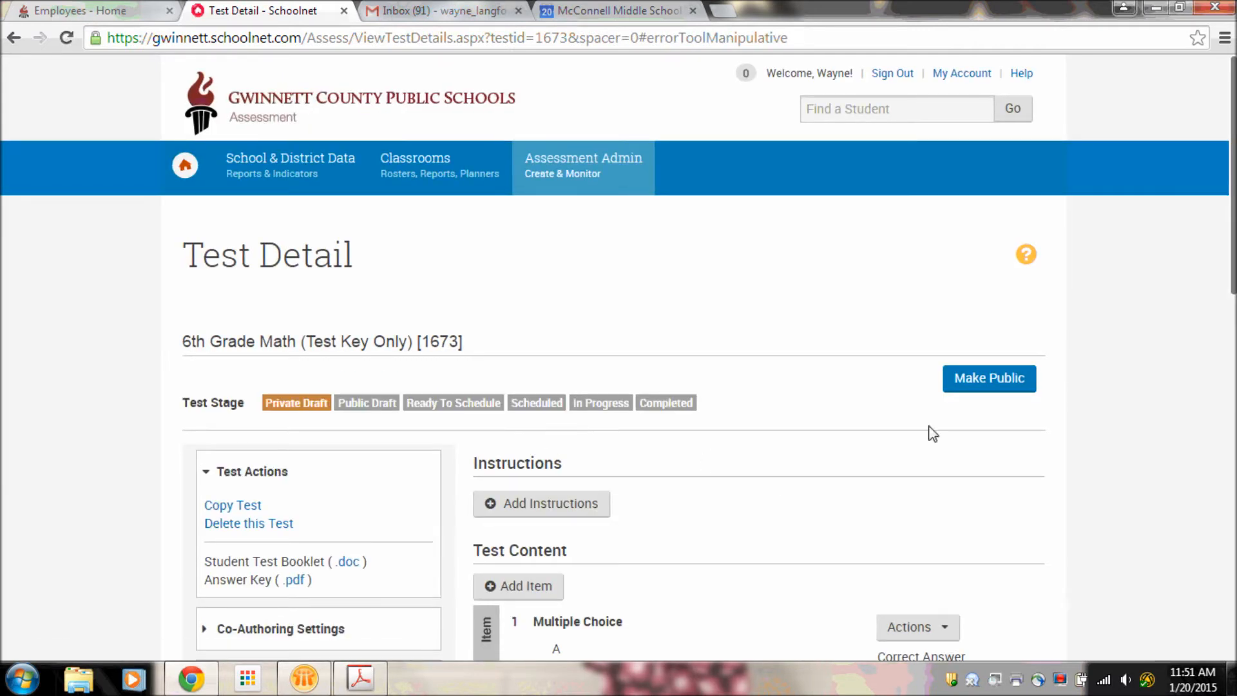
scroll(644, 360, "down", 7)
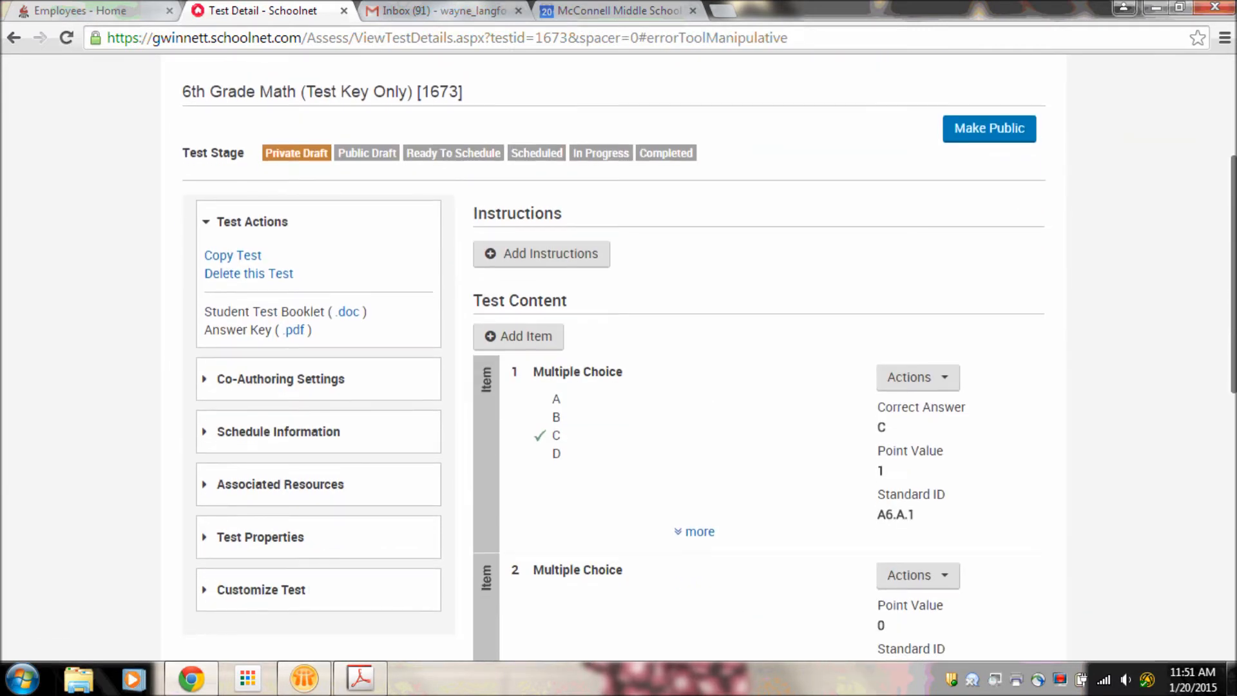
scroll(615, 358, "down", 4)
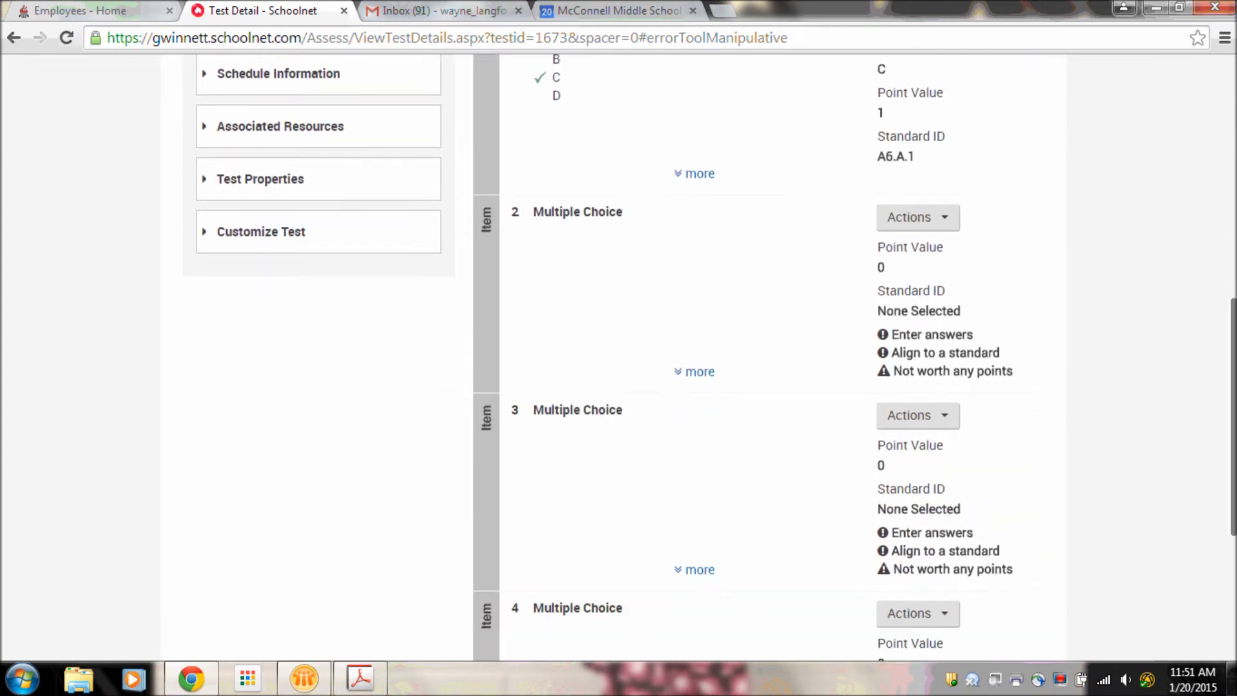
scroll(644, 361, "up", 3)
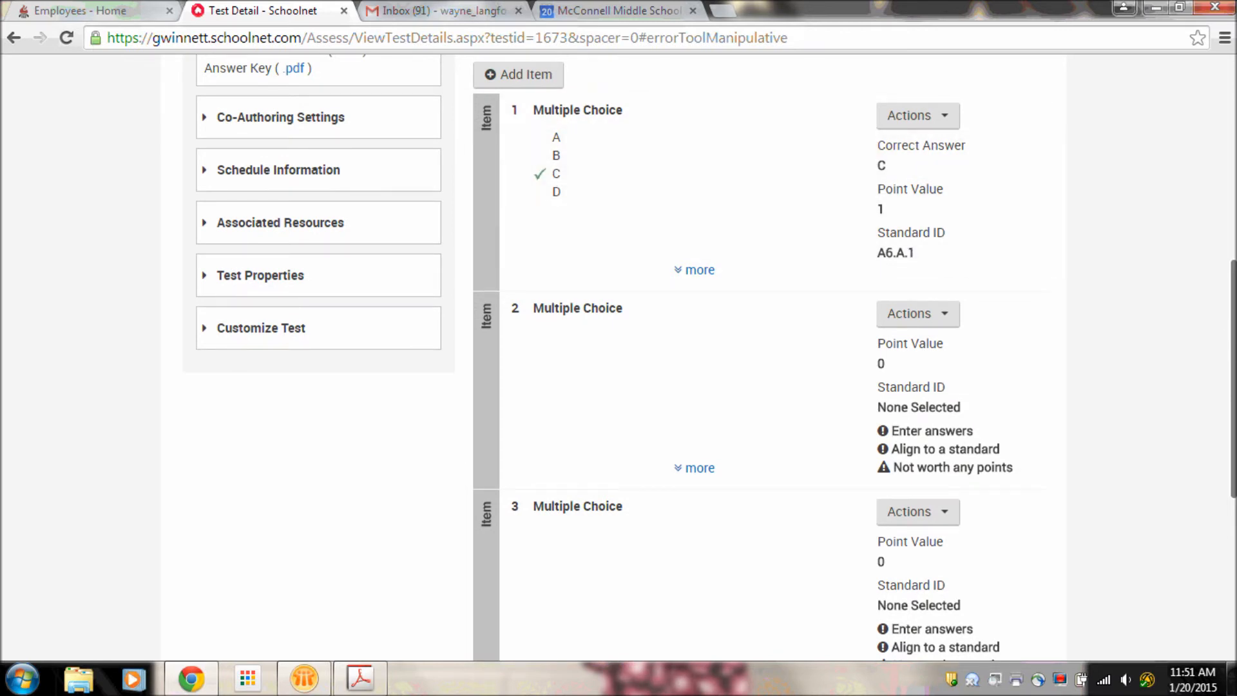
scroll(1232, 380, "down", 1)
Open item 2 for editing and align it to standard A6.A.2 under Ratio and Proportional Relationships in the Sixth Grade Accelerated standards
left_click(946, 265)
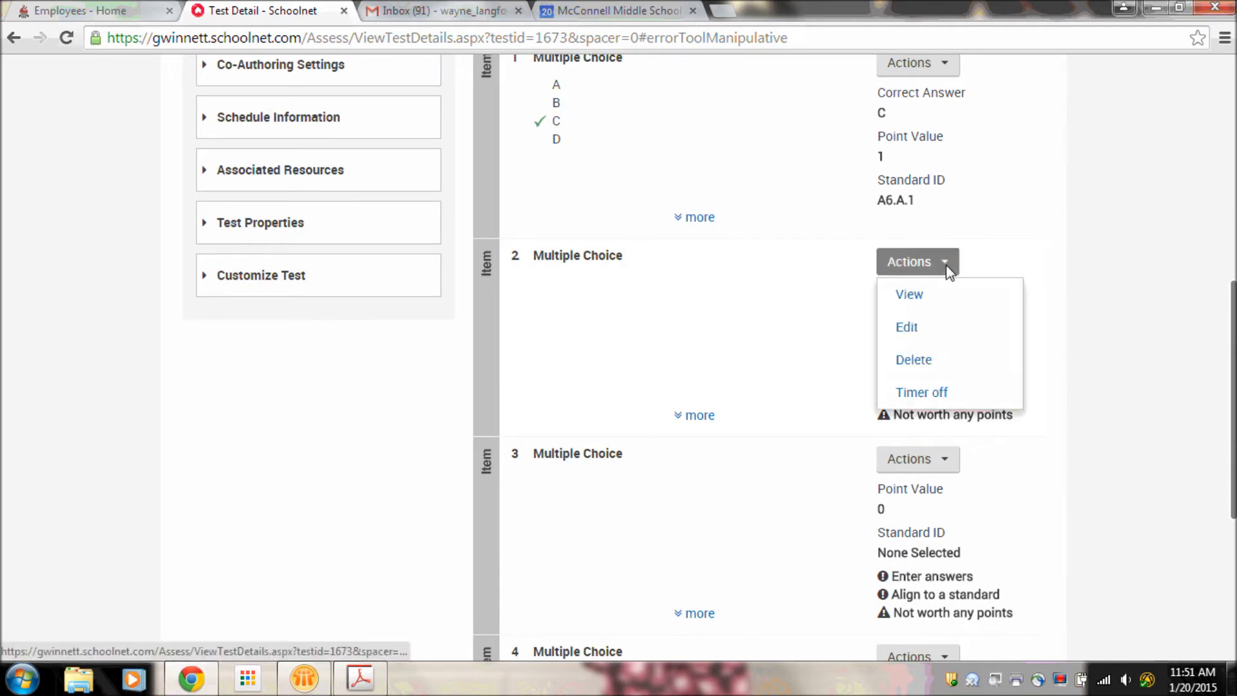
left_click(917, 320)
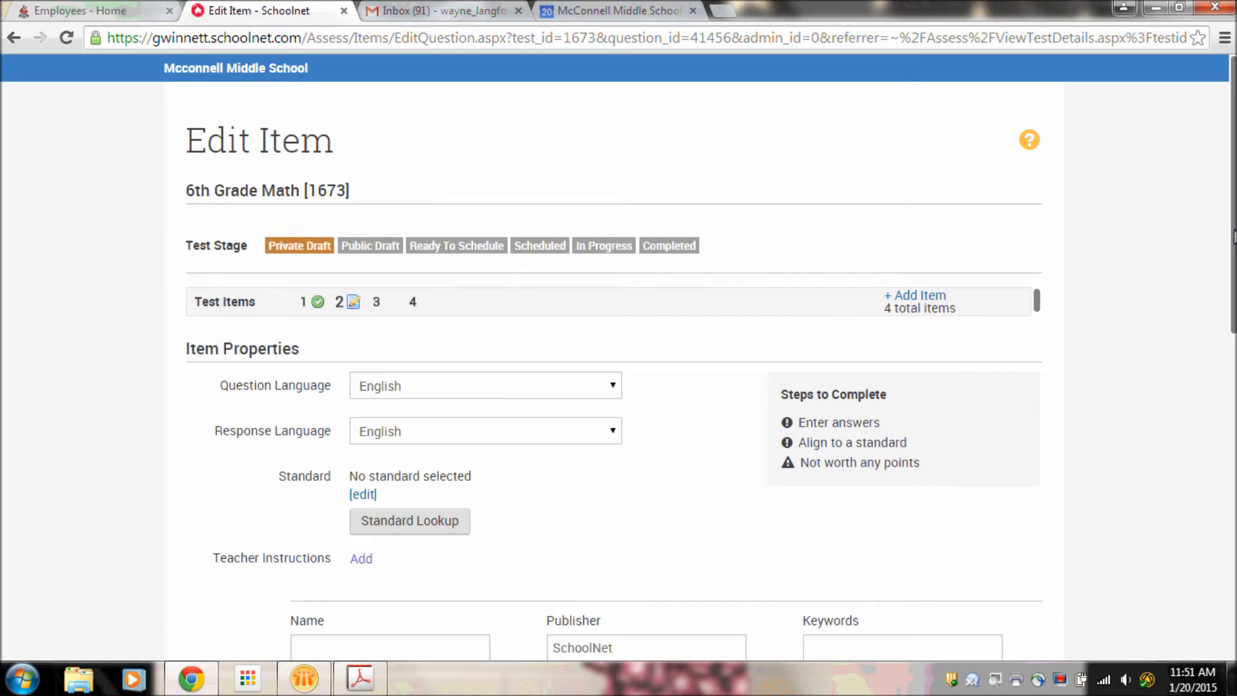
scroll(909, 354, "down", 4)
left_click(419, 288)
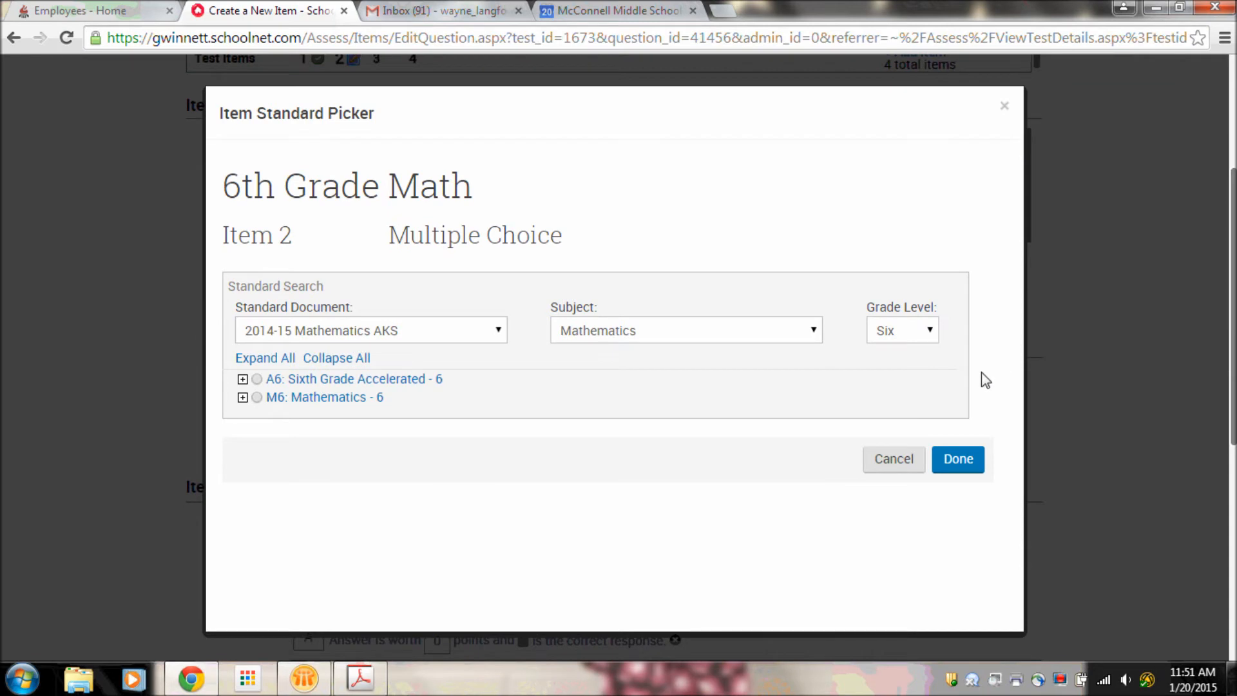
left_click(243, 380)
left_click(256, 398)
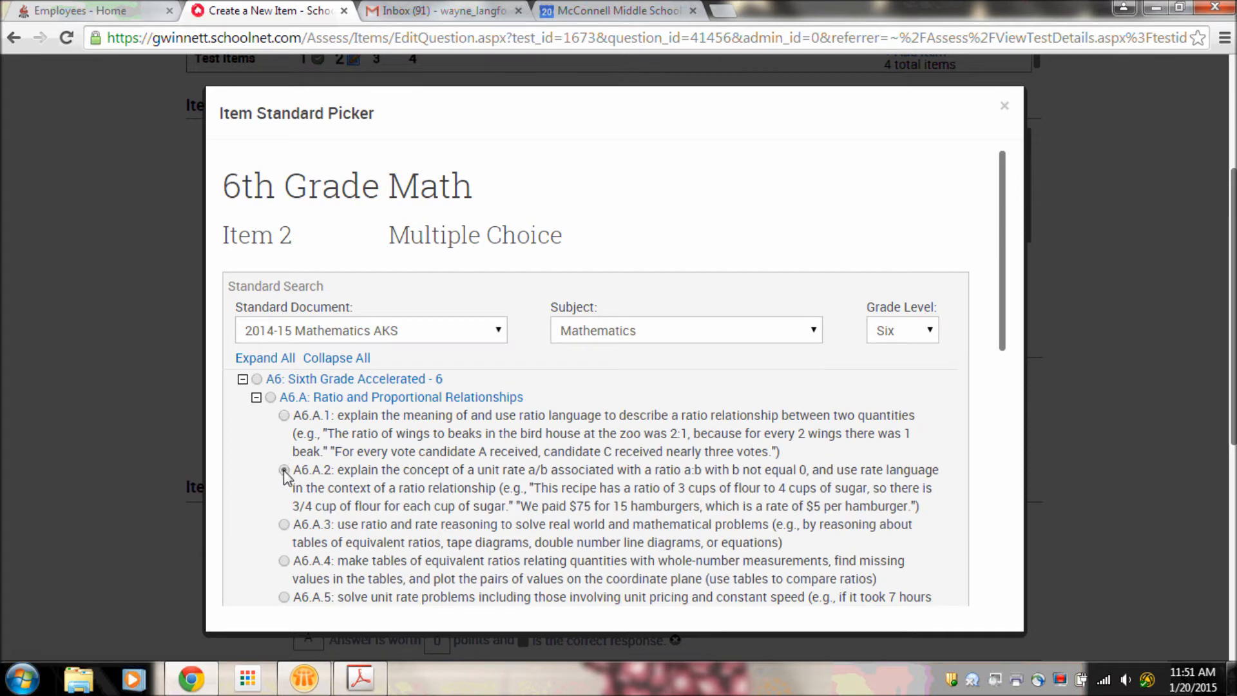
scroll(999, 387, "down", 10)
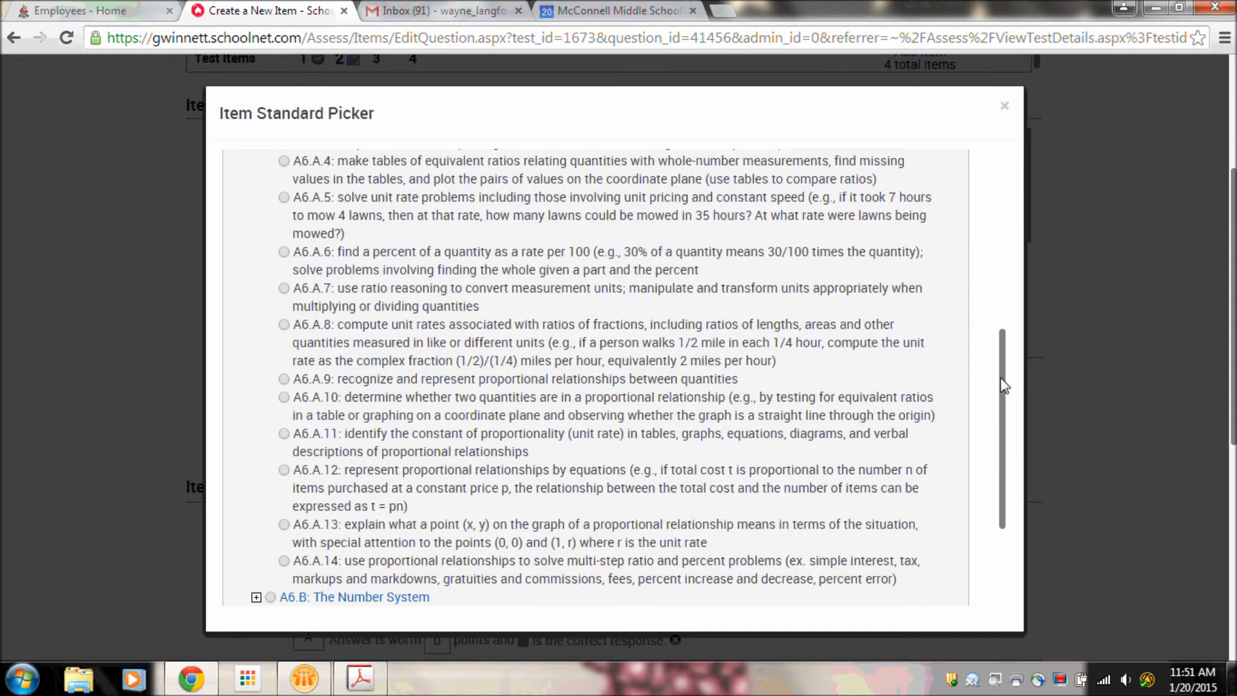
left_click(949, 564)
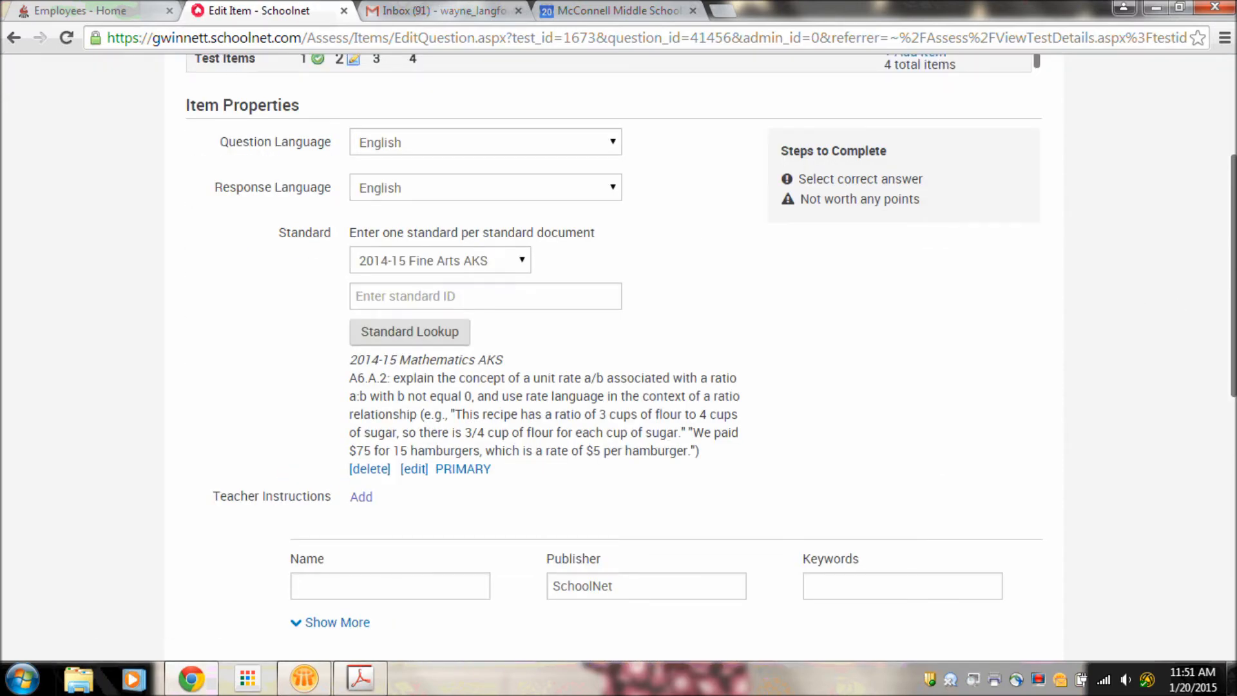
scroll(1156, 239, "up", 2)
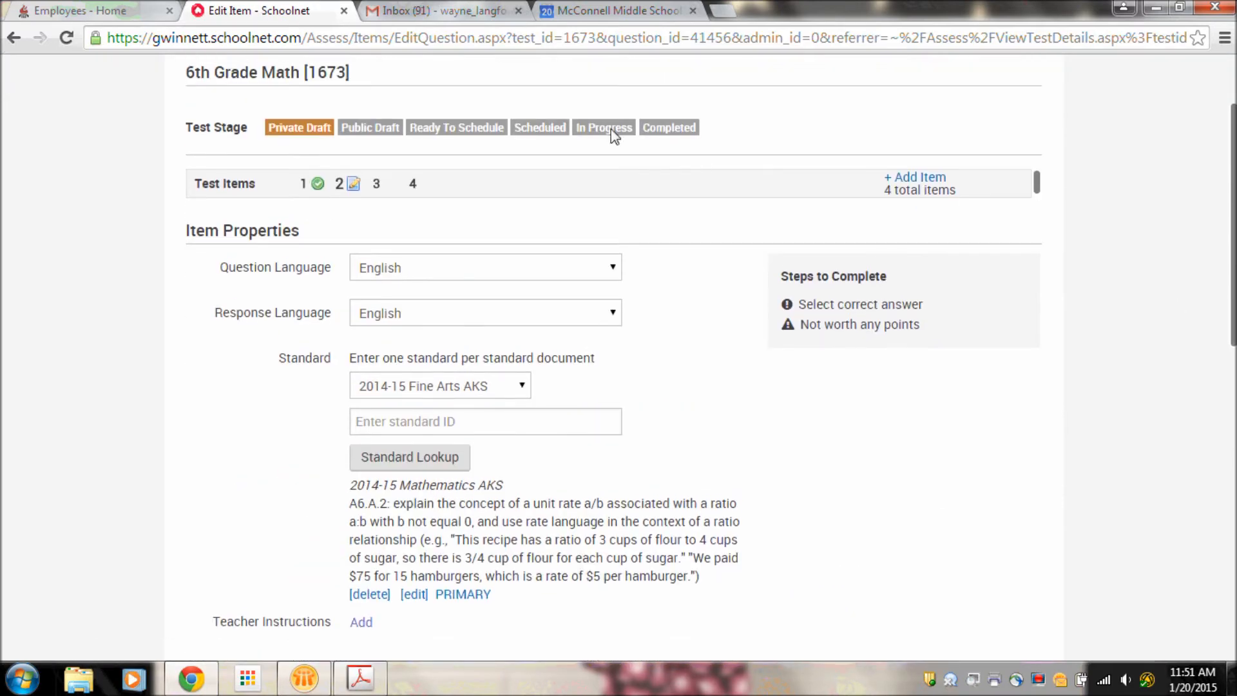
left_click(377, 186)
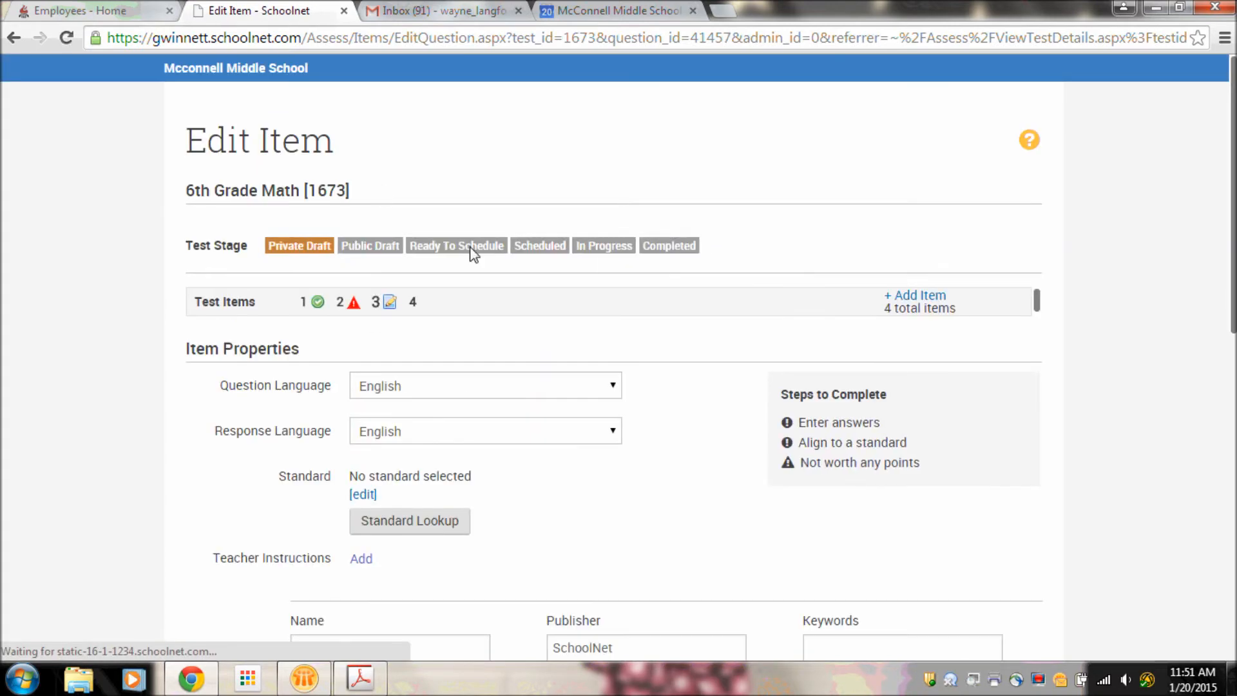
scroll(1206, 323, "down", 3)
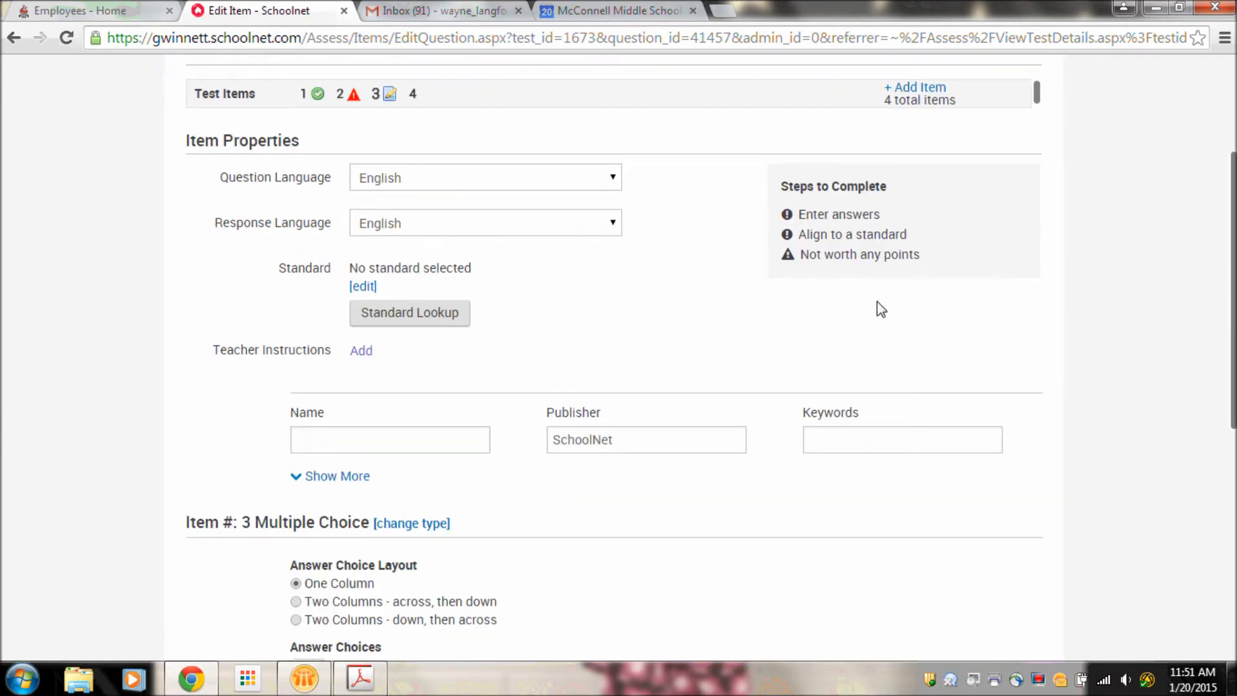
left_click(353, 97)
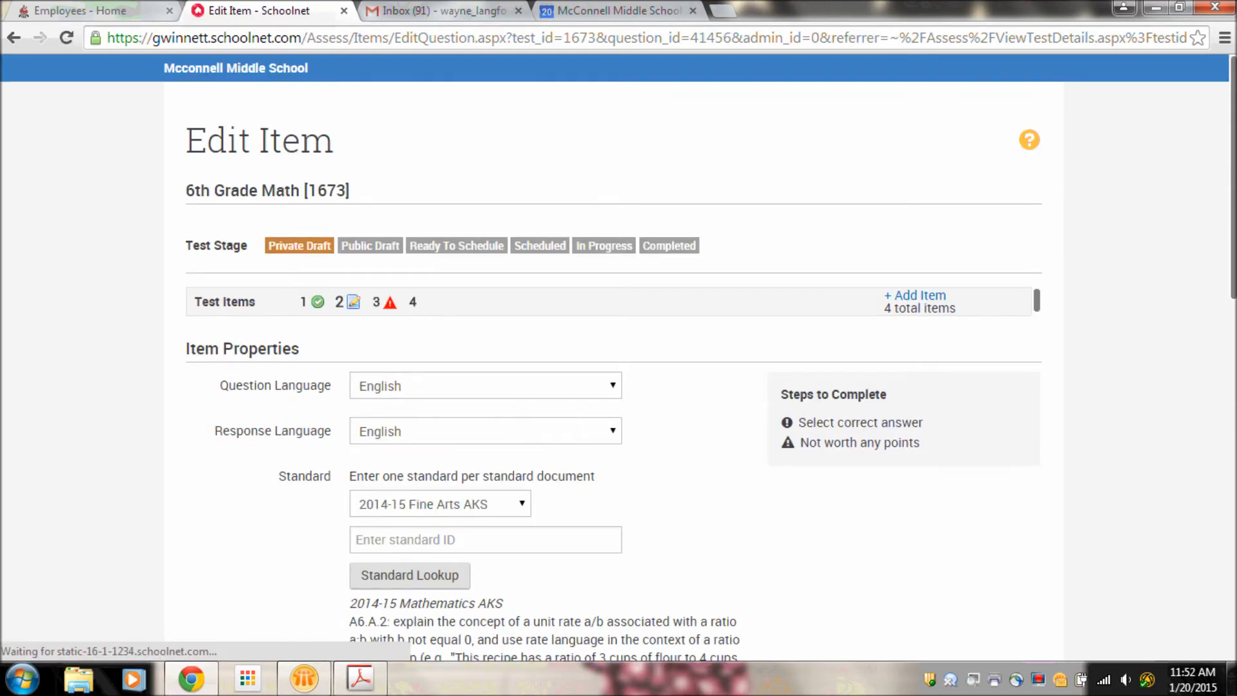
Mark answer choice D of item 2 as the correct response, worth 1 point
scroll(1231, 295, "down", 13)
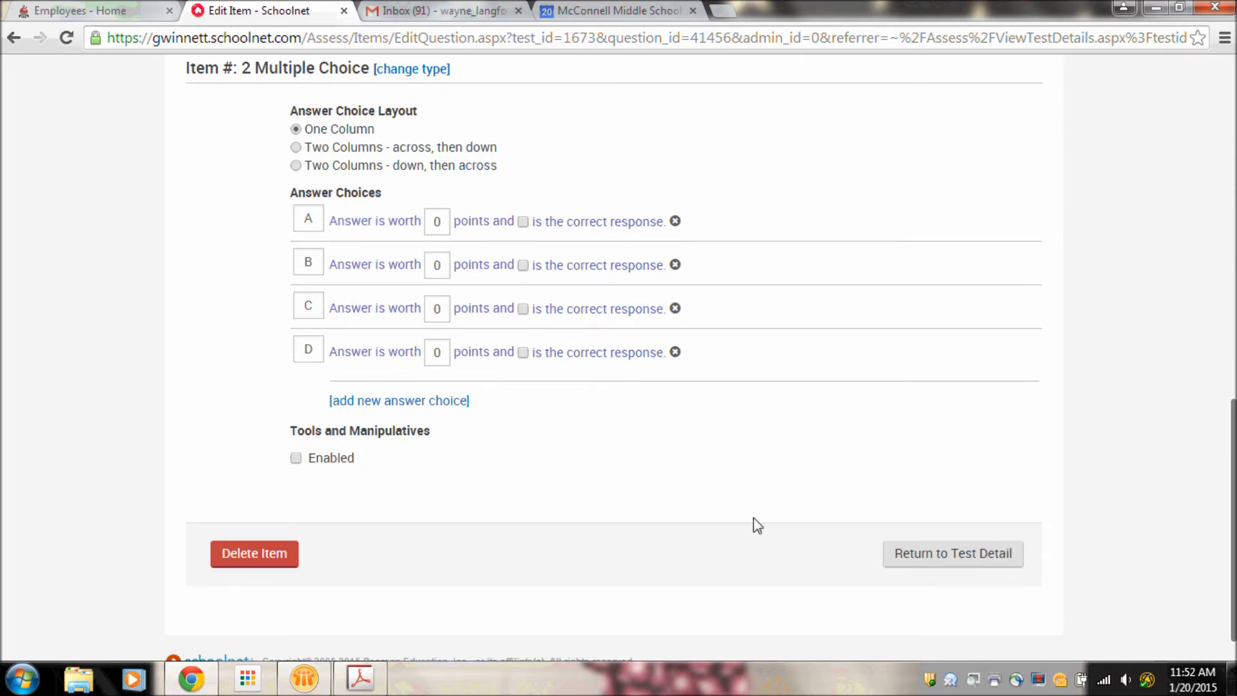
left_click(522, 353)
left_click_drag(1233, 425, 567, 73)
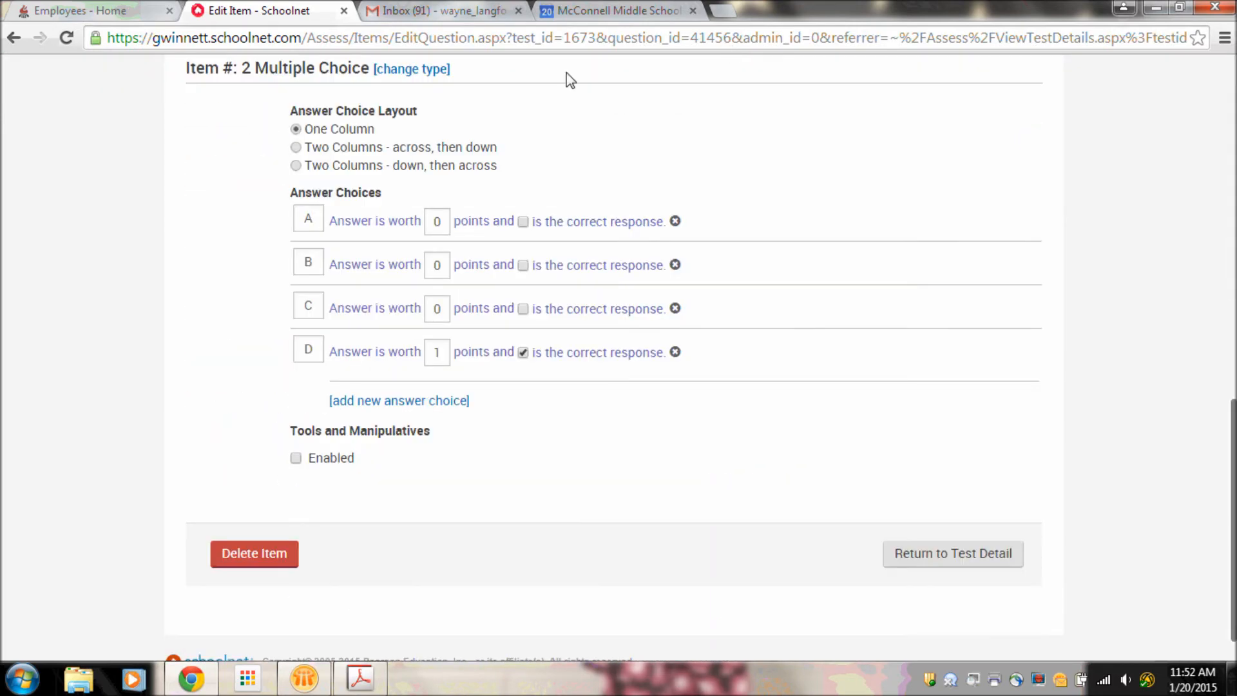
left_click(1232, 82)
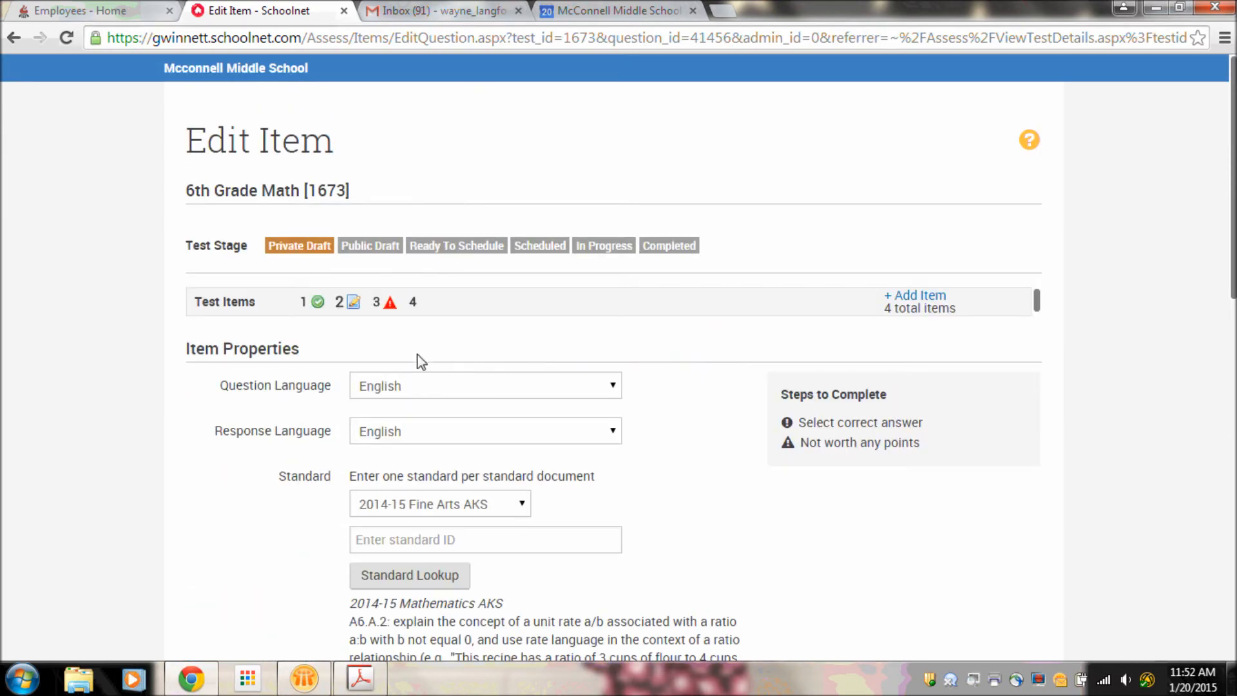
Switch to item 3 and align it to standard A6.A.3 under Ratio and Proportional Relationships in the Sixth Grade Accelerated standards
left_click(391, 304)
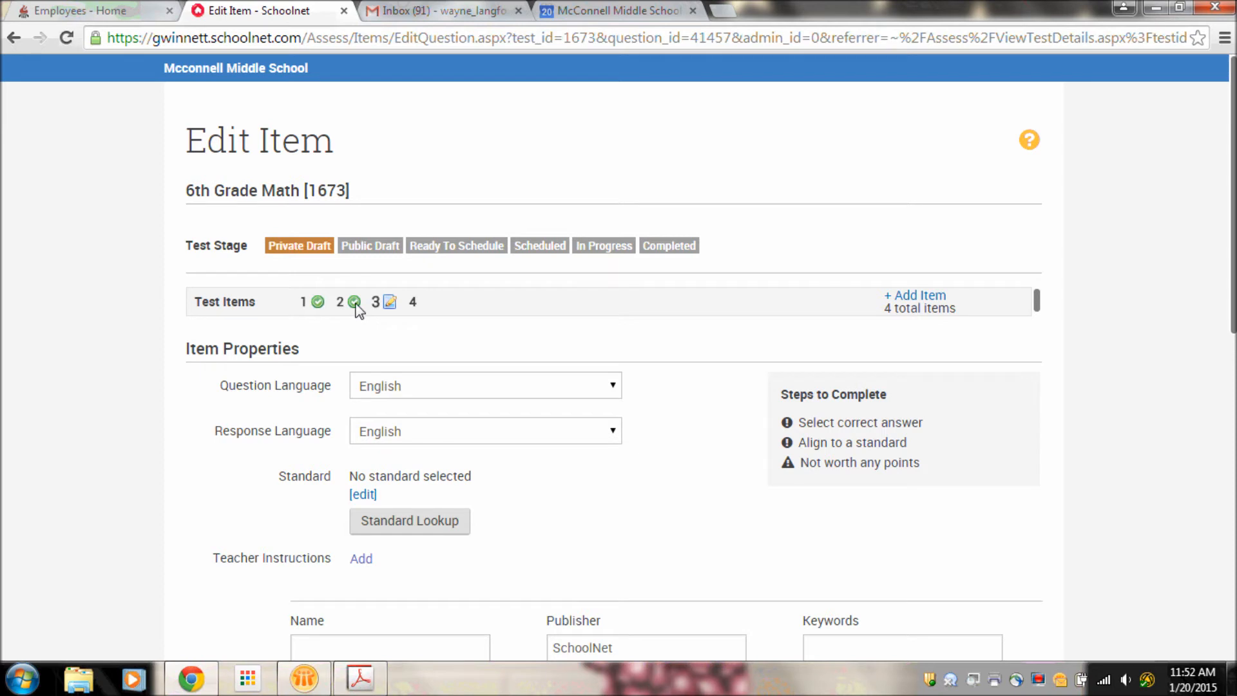
scroll(619, 314, "down", 3)
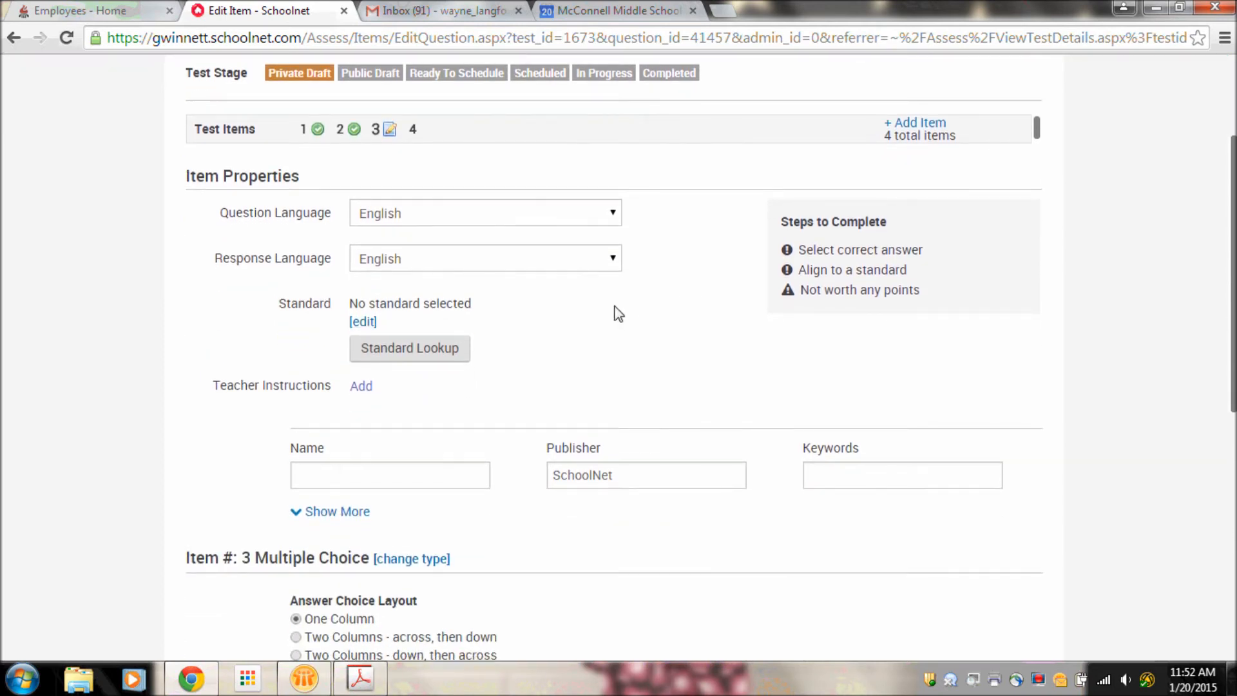
left_click(361, 322)
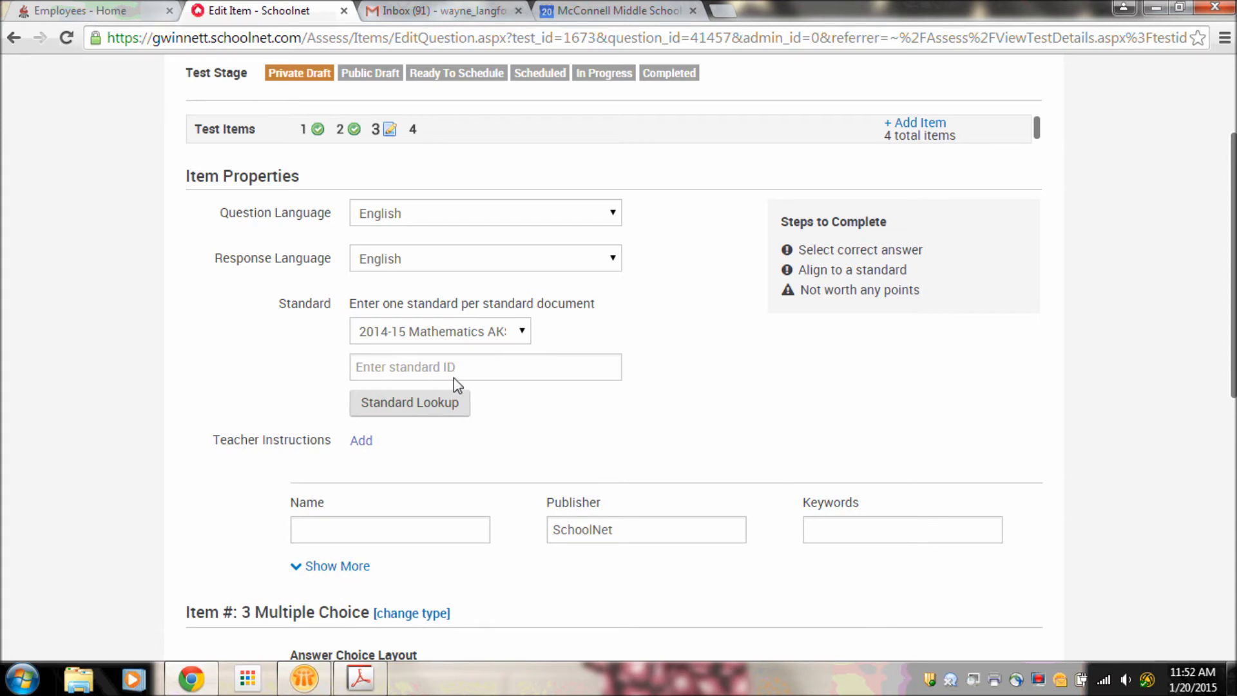
left_click(408, 404)
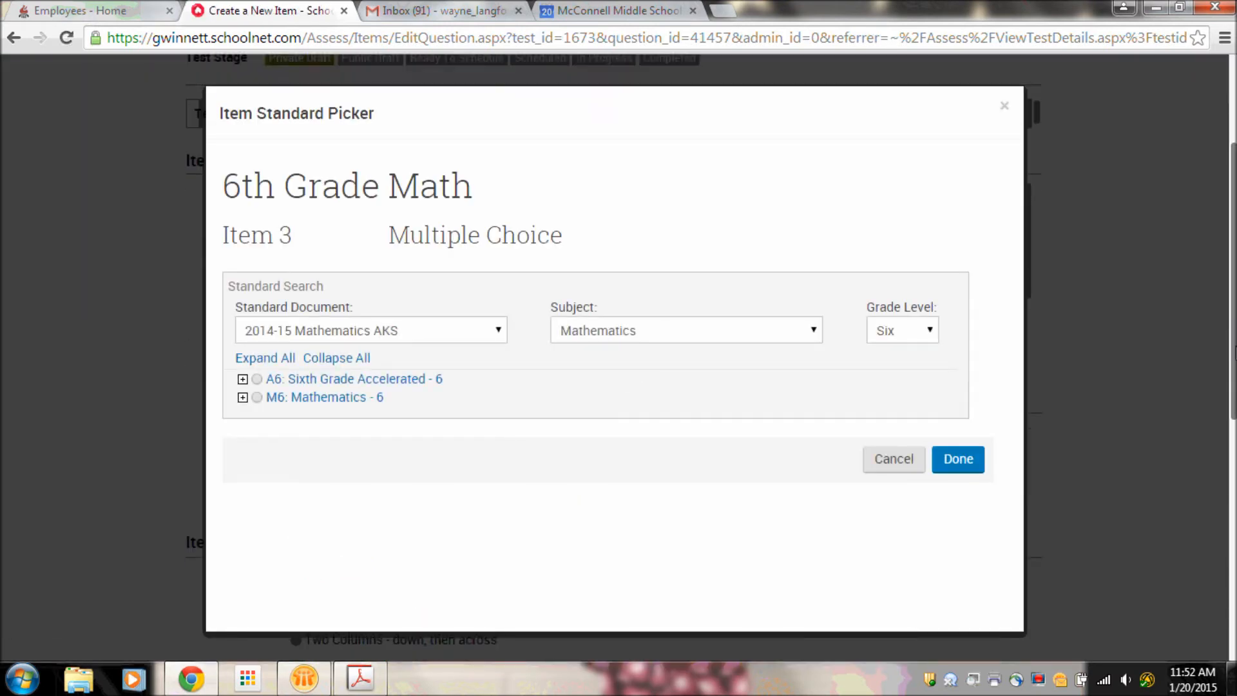
left_click(243, 380)
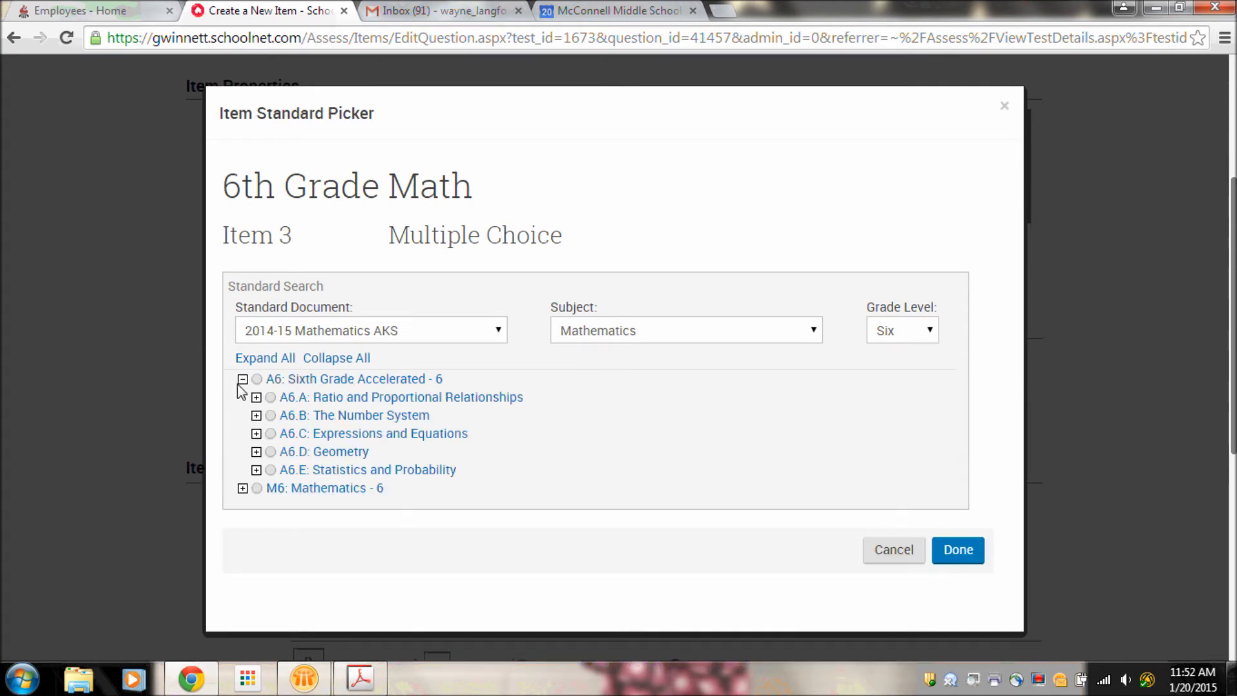
left_click(256, 398)
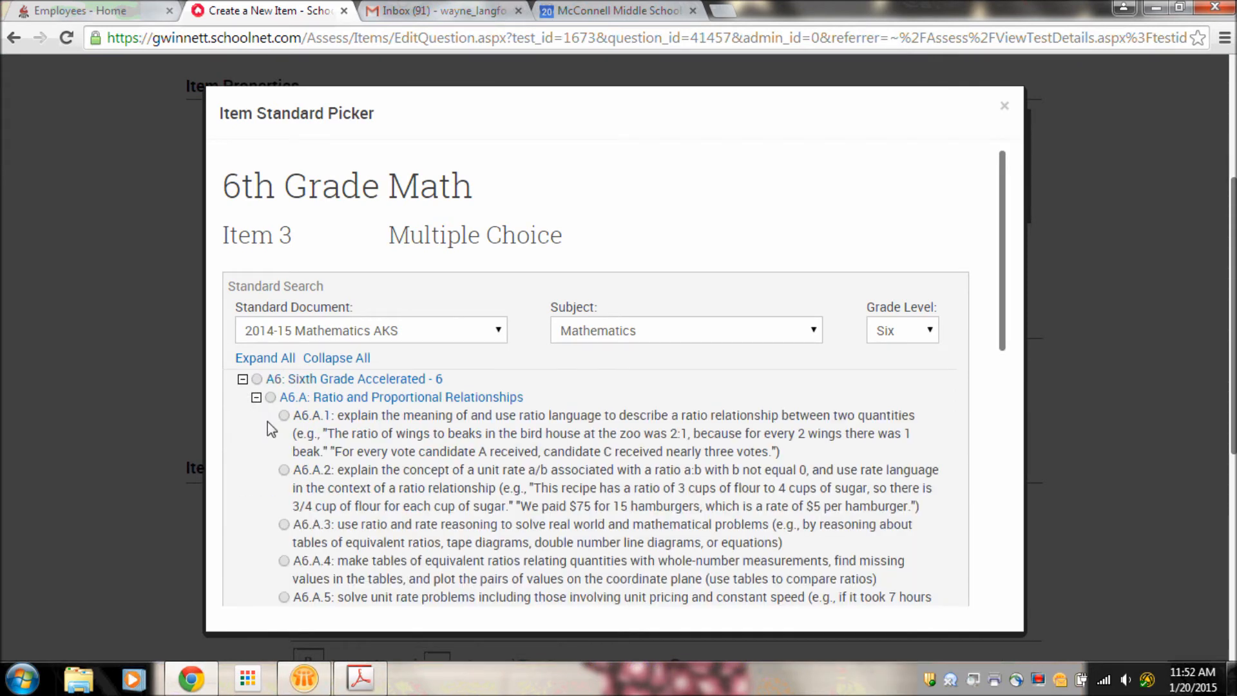
left_click(284, 524)
left_click_drag(1005, 345, 998, 598)
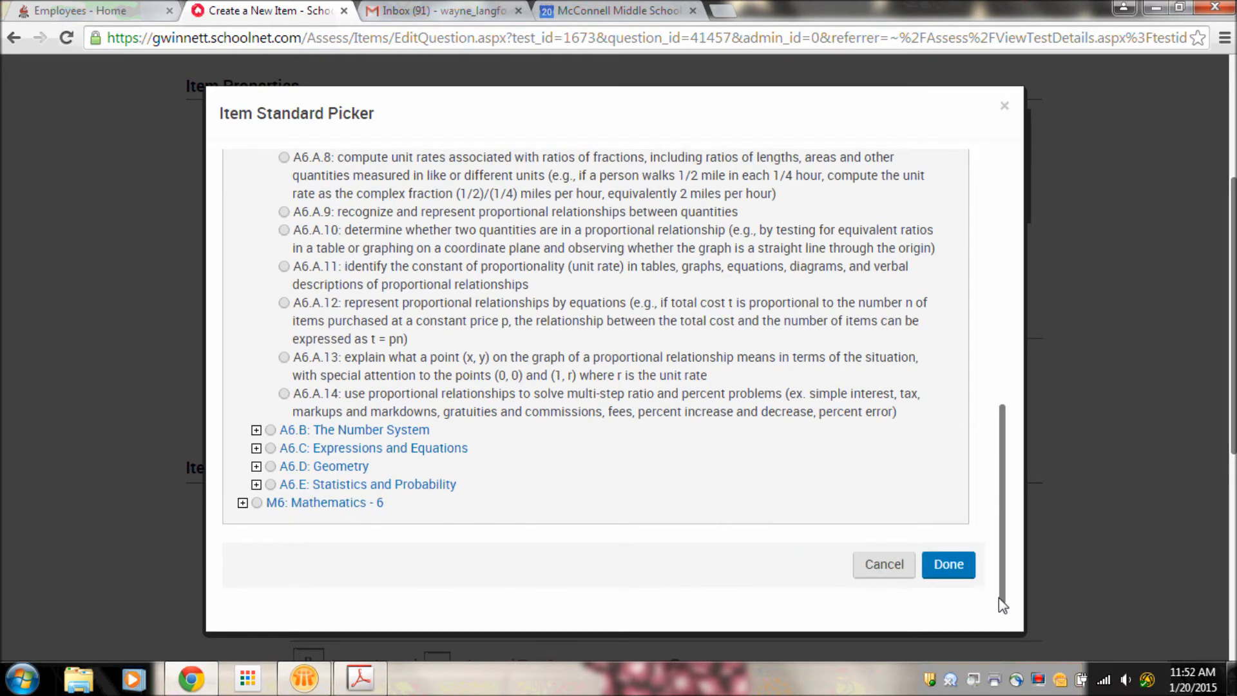
left_click(948, 565)
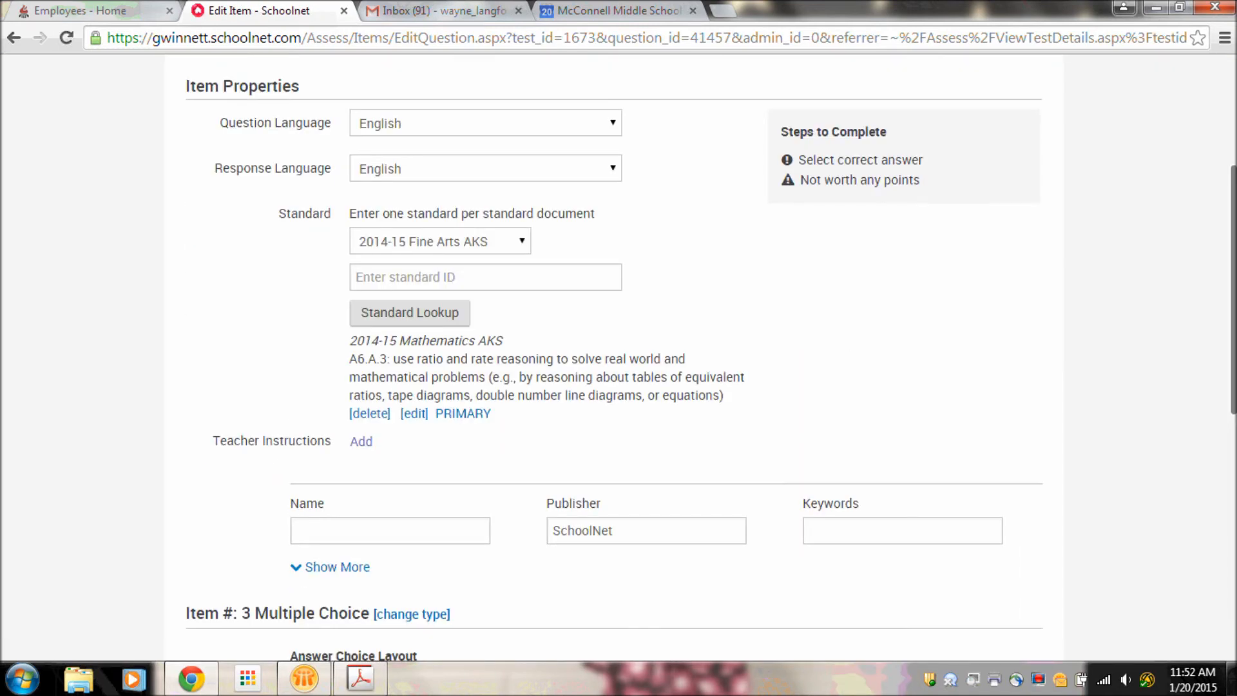
Mark answer choice A of item 3 as the correct response
scroll(704, 501, "down", 6)
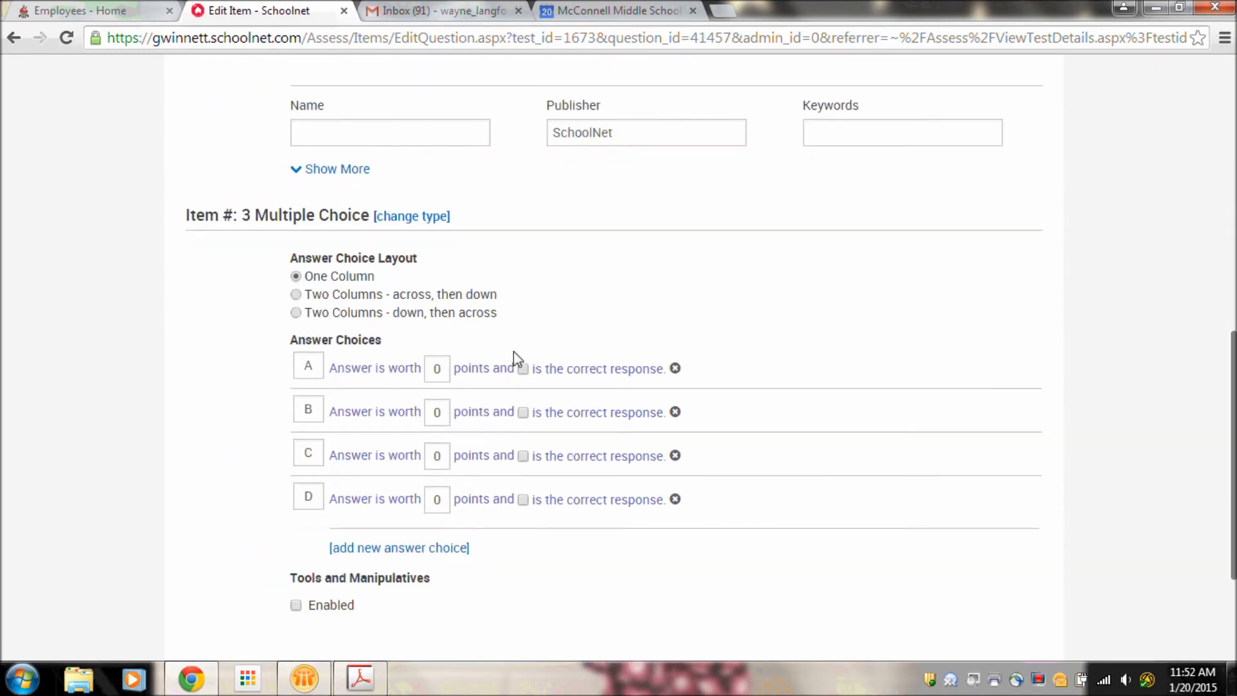
left_click(522, 369)
scroll(1233, 329, "up", 8)
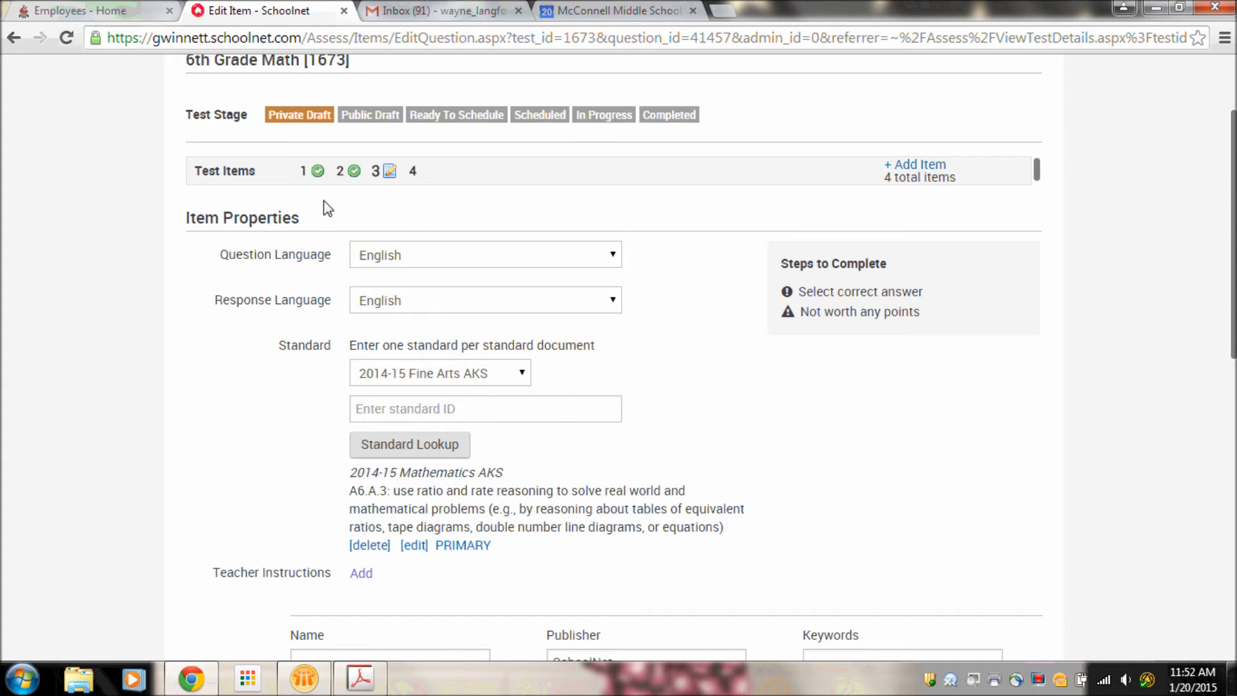
Switch to item 4 and align it to standard A6.A.3 under Ratio and Proportional Relationships in the Sixth Grade Accelerated standards
left_click(413, 171)
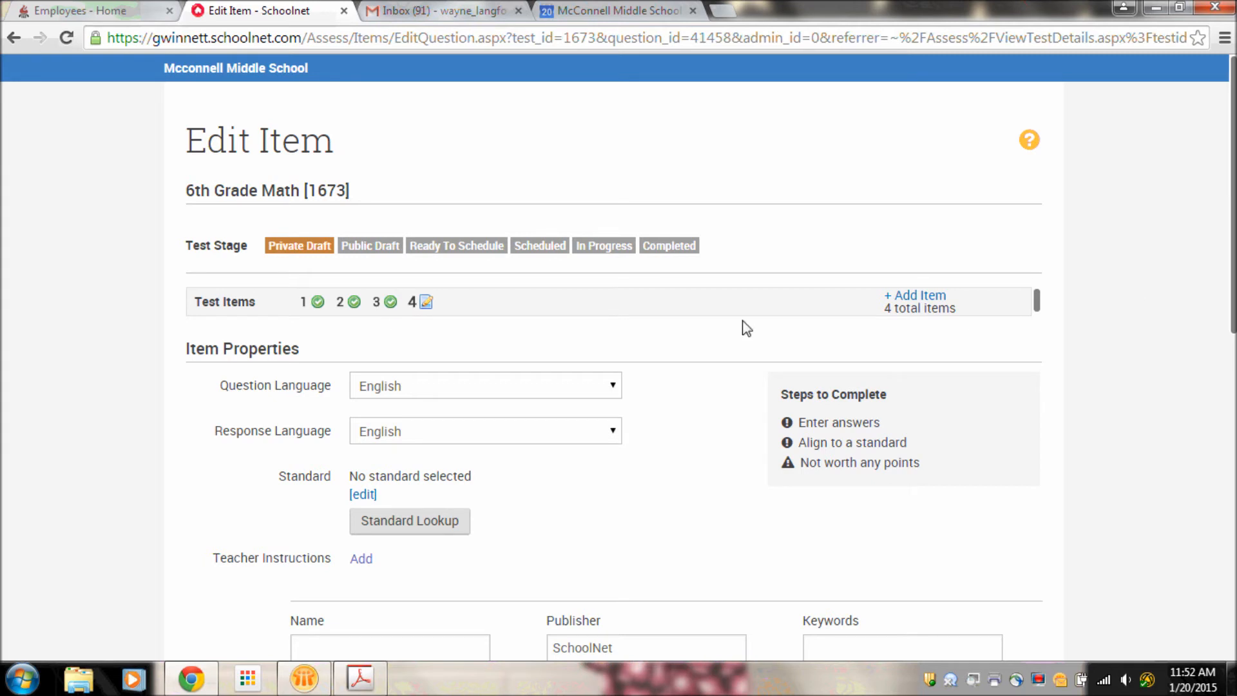
scroll(762, 438, "down", 2)
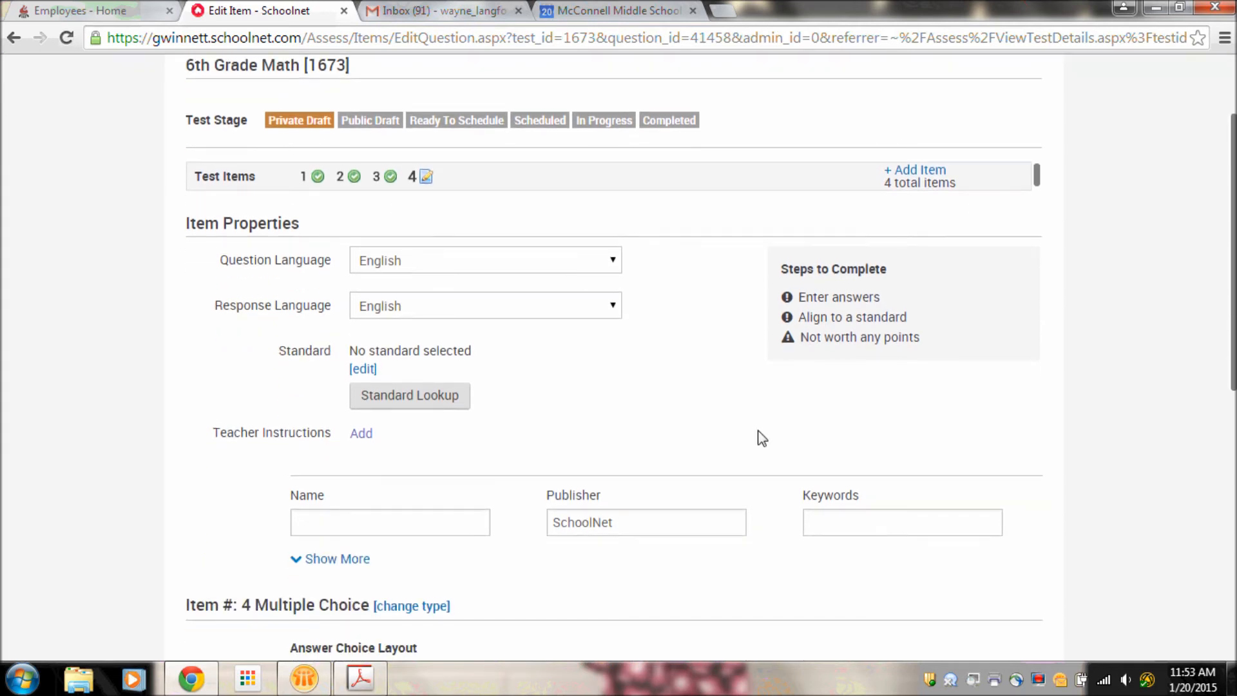
left_click(445, 404)
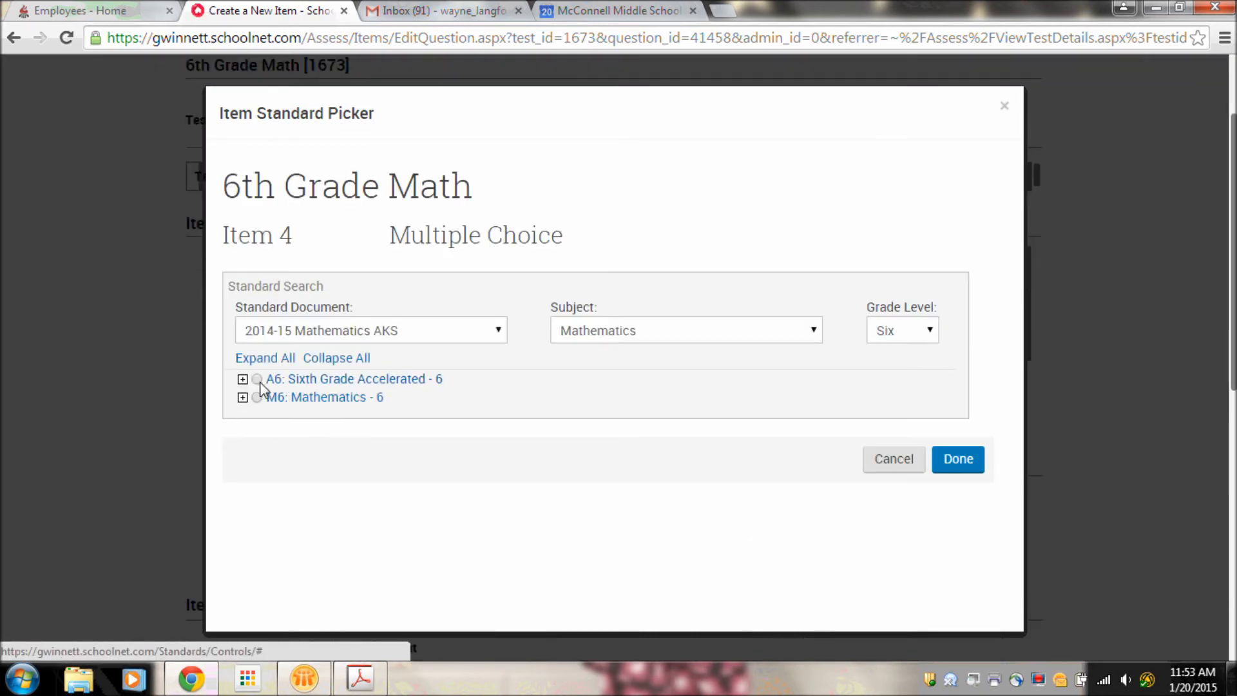
left_click(242, 380)
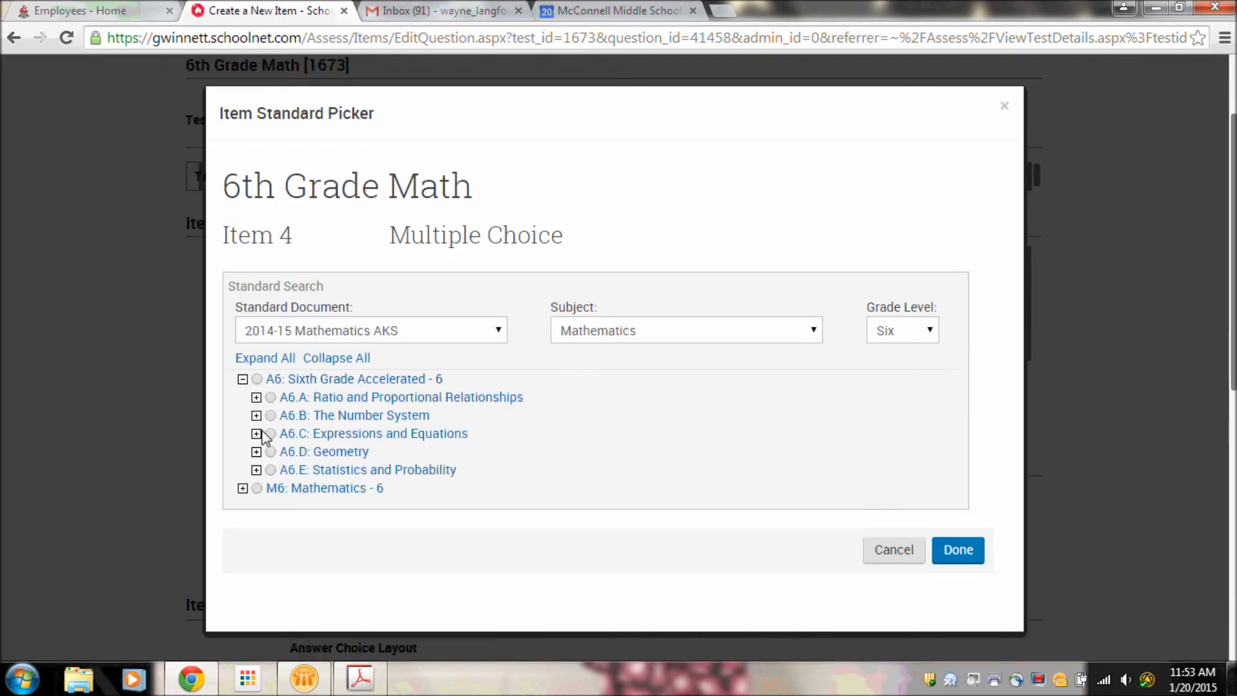
left_click(256, 397)
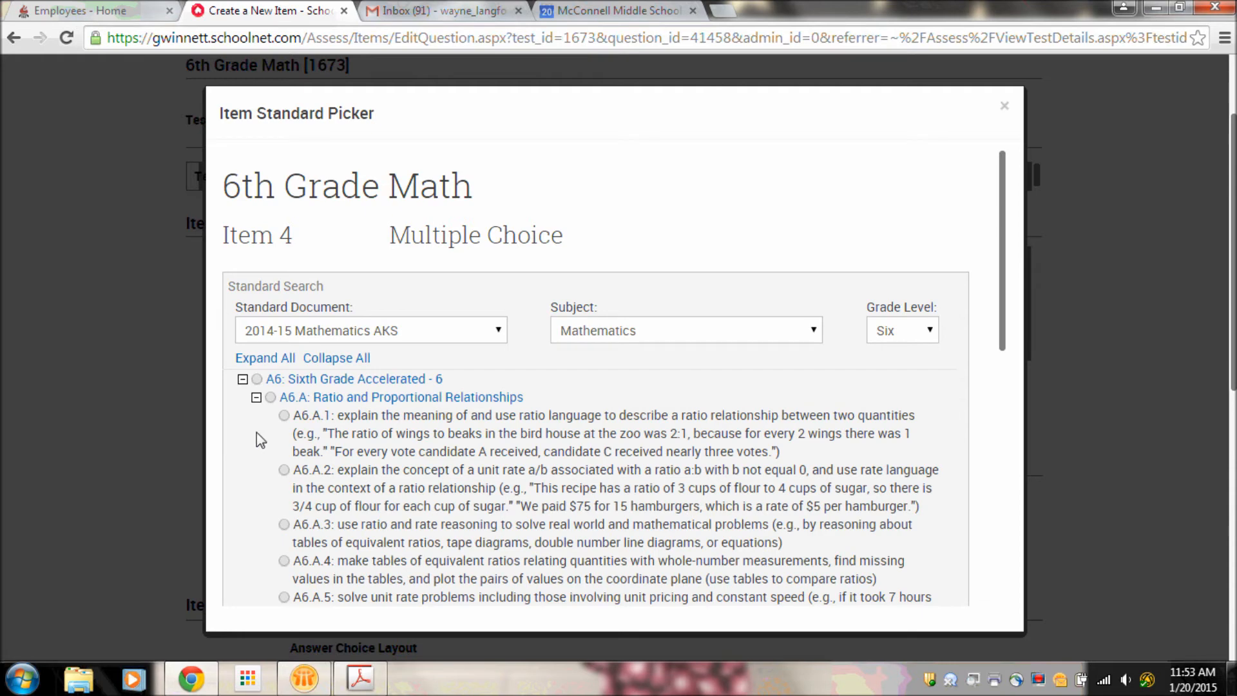
left_click(284, 524)
scroll(1009, 471, "down", 8)
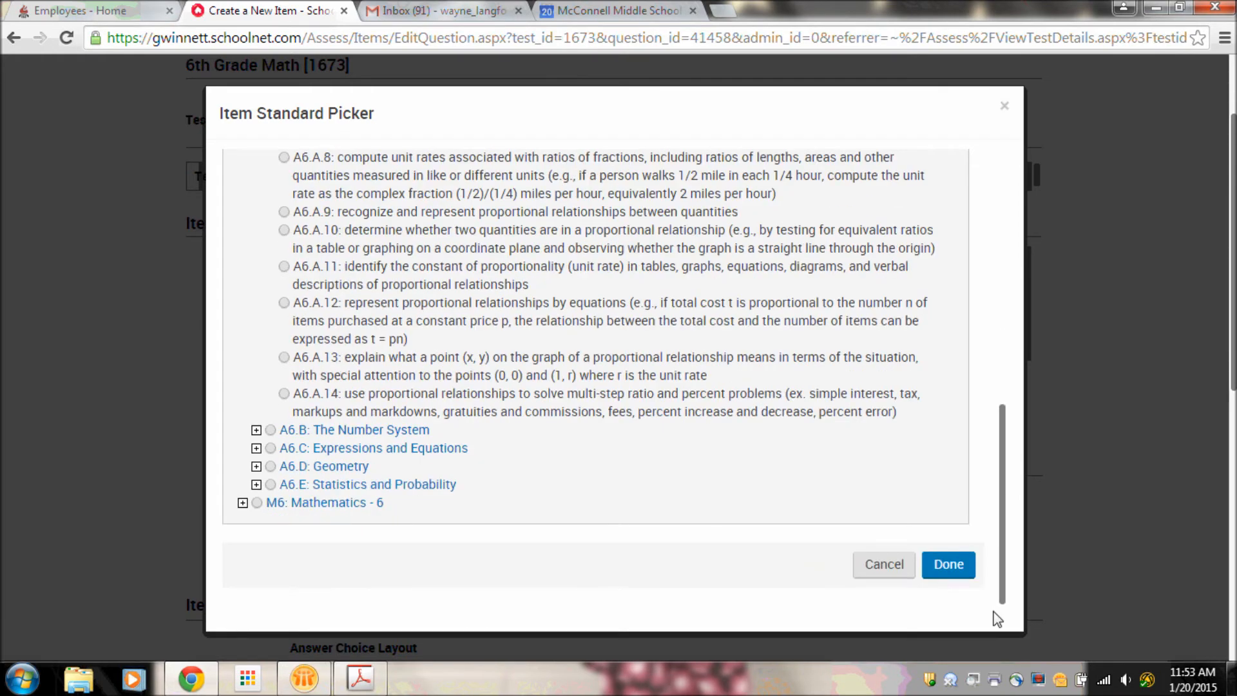
left_click(965, 577)
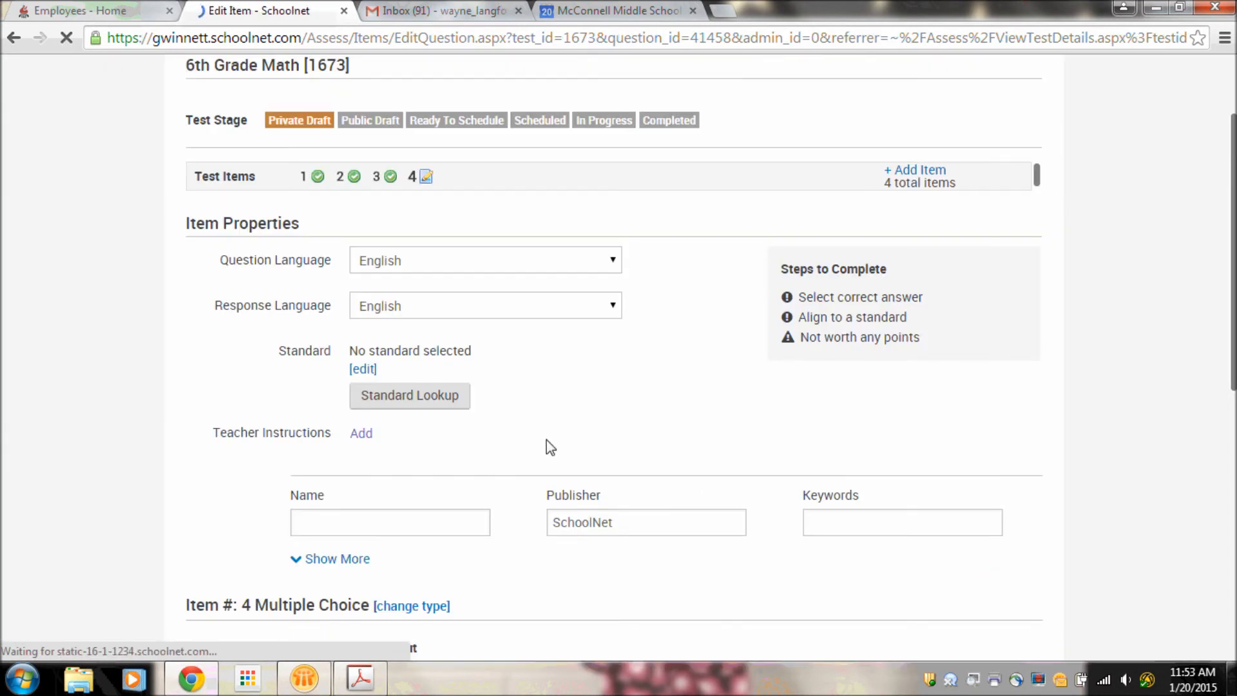
Mark answer choice A of item 4 as the correct response and return to the test's detail page
left_click_drag(1231, 332, 1228, 542)
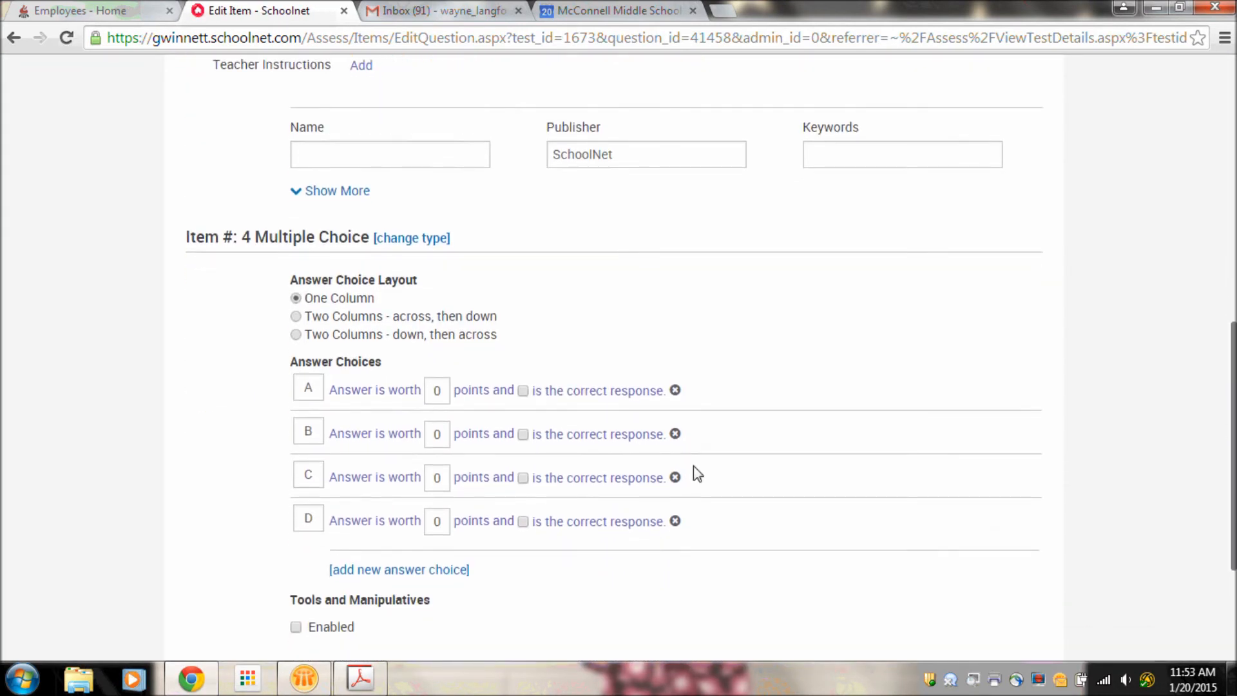
left_click(523, 391)
left_click_drag(1231, 496, 1230, 589)
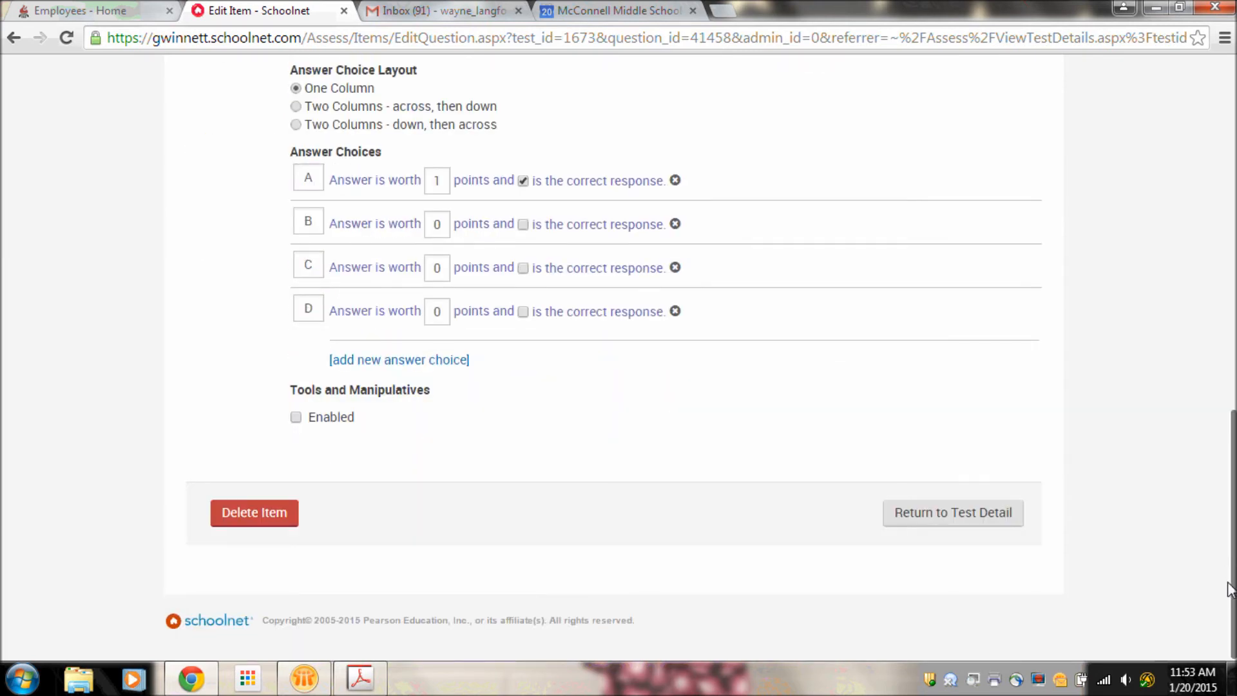
left_click(945, 521)
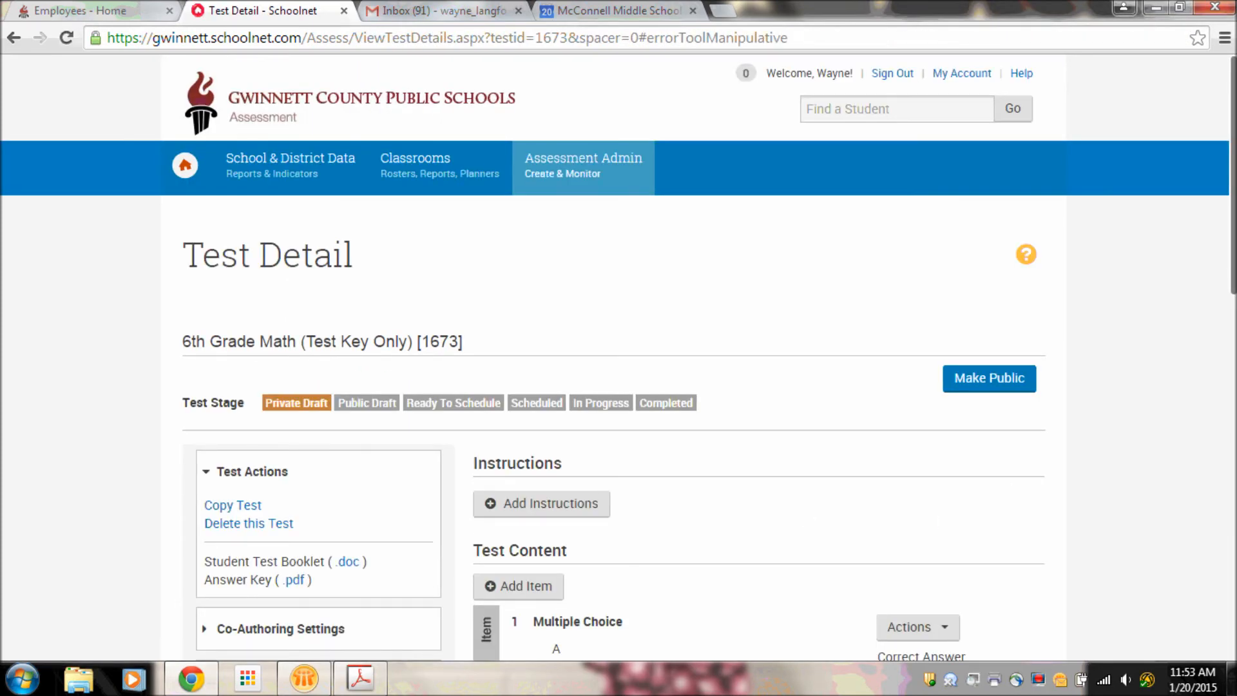
Check the correct answer, point value and standard of each item and make the test public
scroll(1230, 290, "down", 8)
scroll(1230, 588, "down", 5)
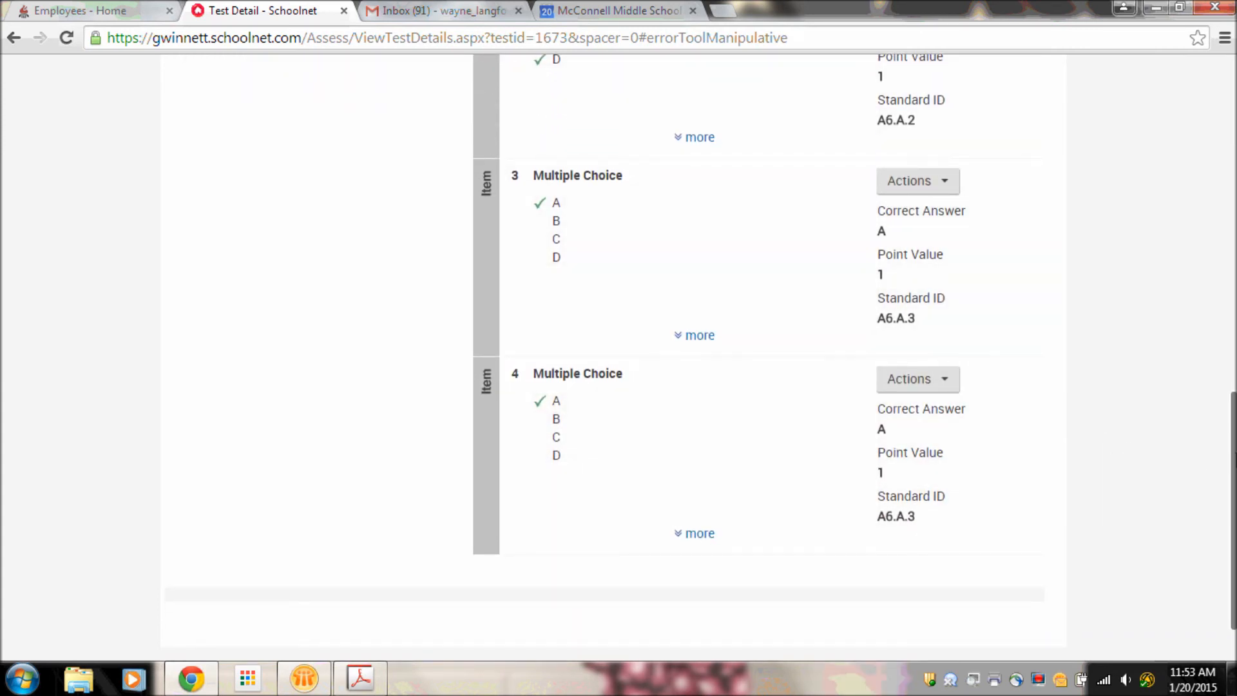
scroll(1232, 418, "up", 2)
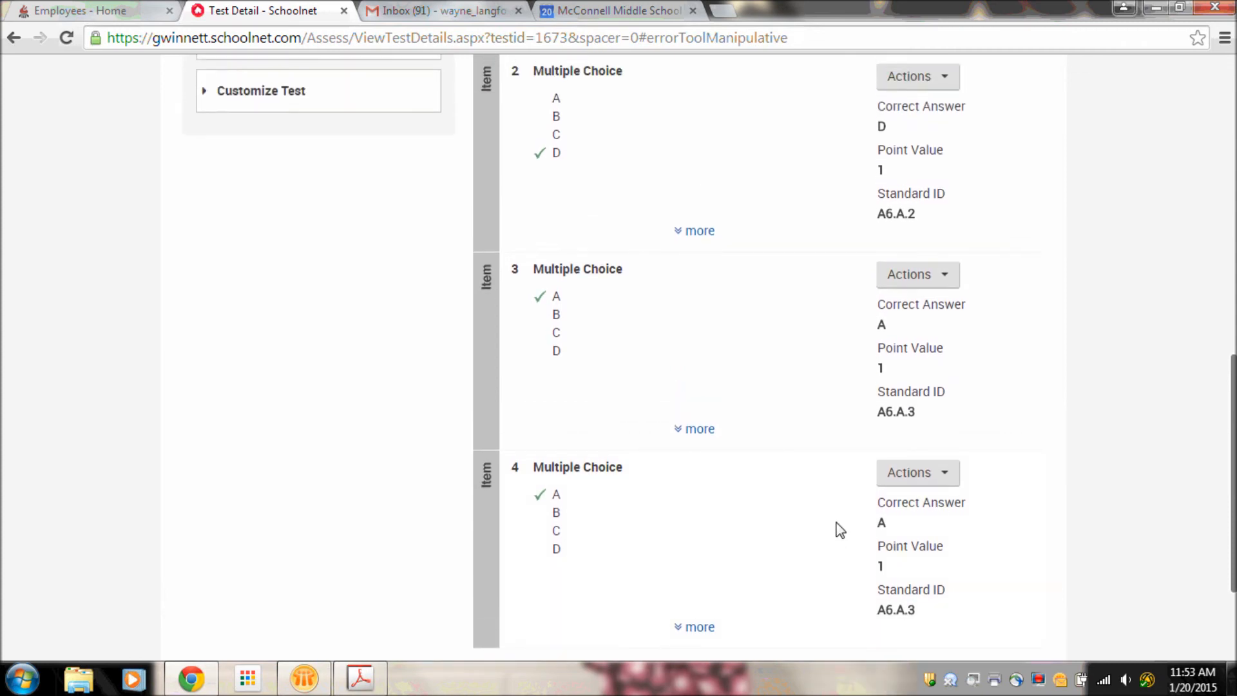
left_click_drag(1232, 391, 996, 119)
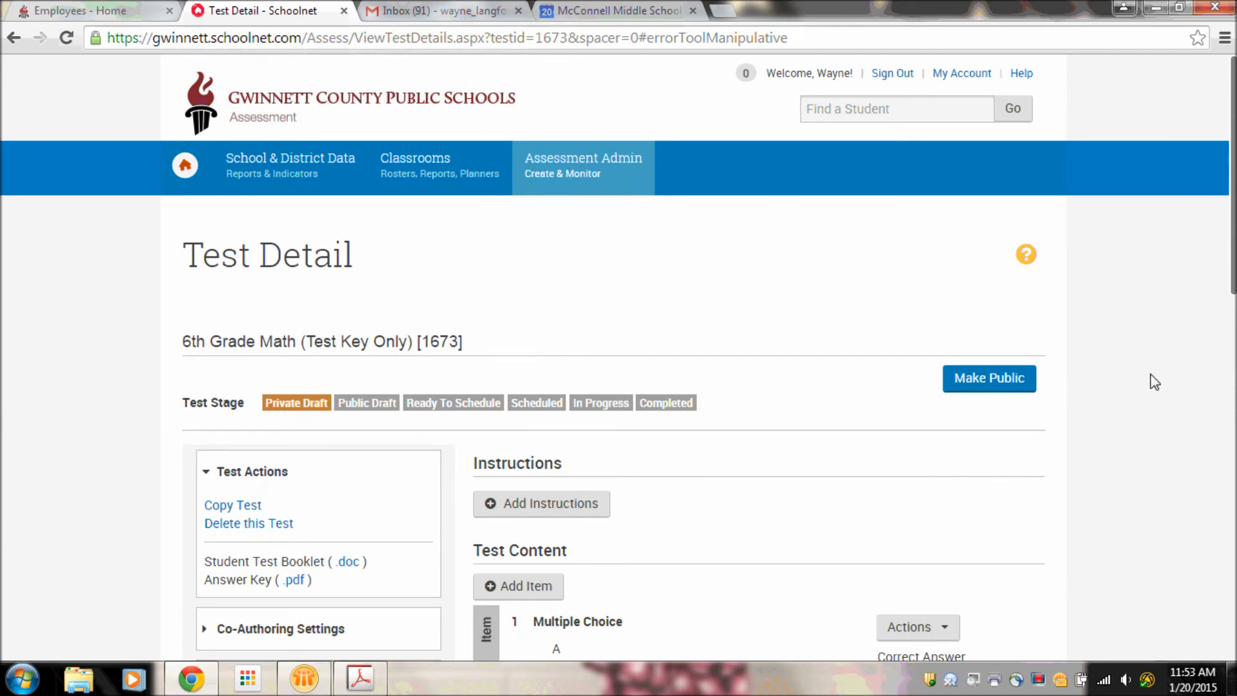
left_click(995, 375)
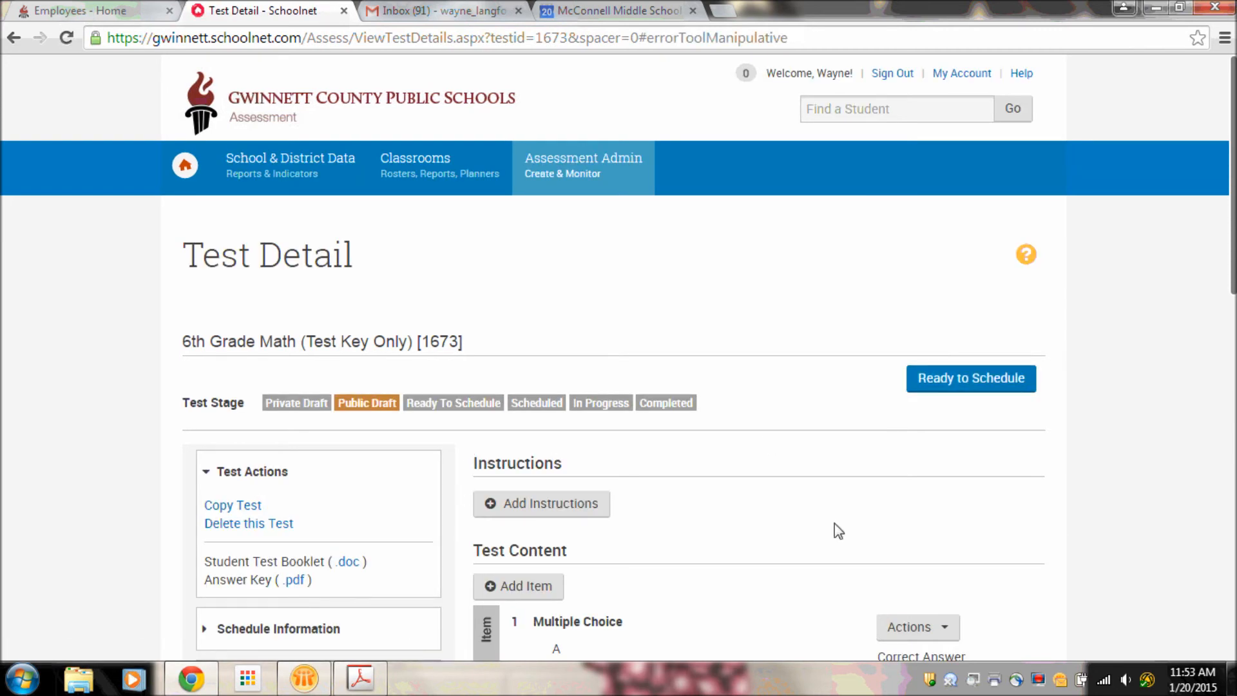
Look over the public draft's items and test options, and confirm the 6th Grade Math test as ready to schedule
scroll(1215, 328, "down", 3)
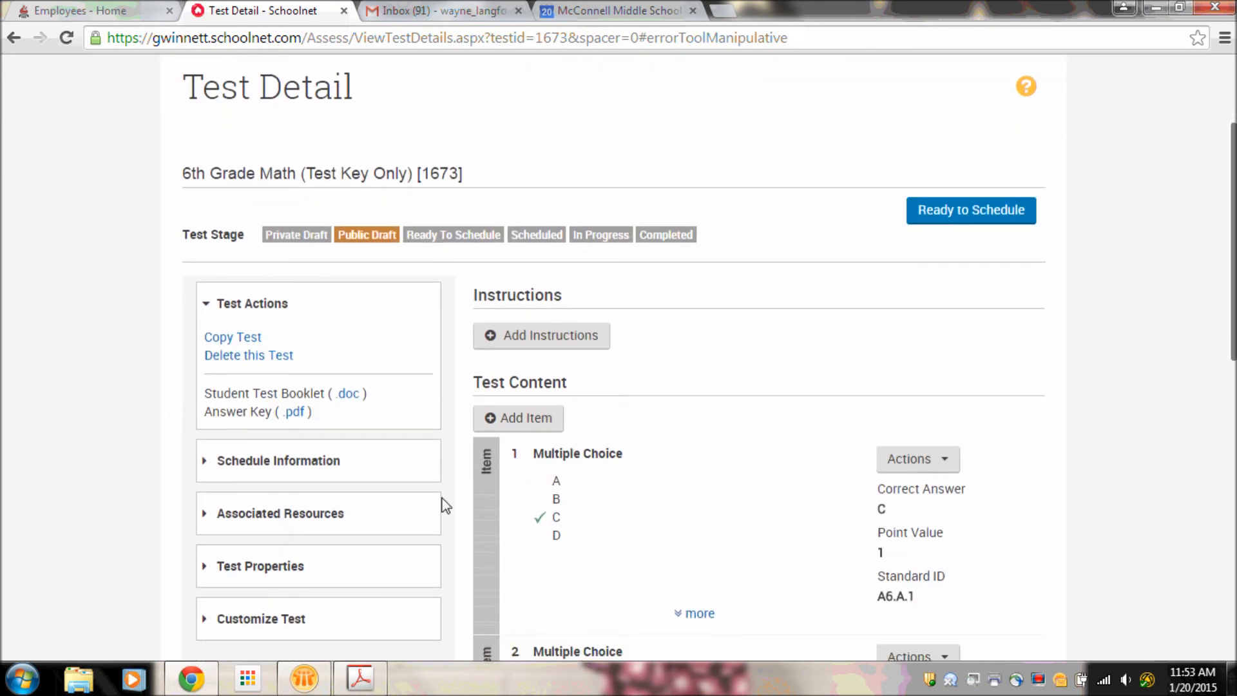
scroll(1230, 206, "down", 3)
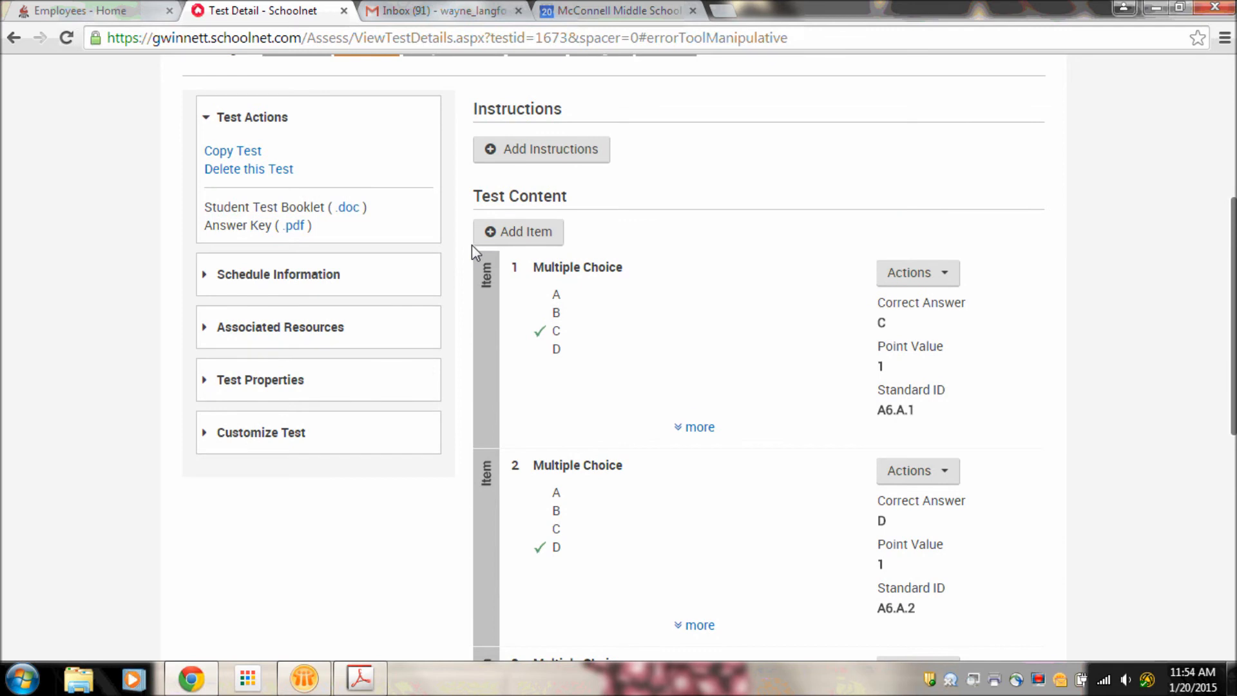
scroll(442, 326, "up", 2)
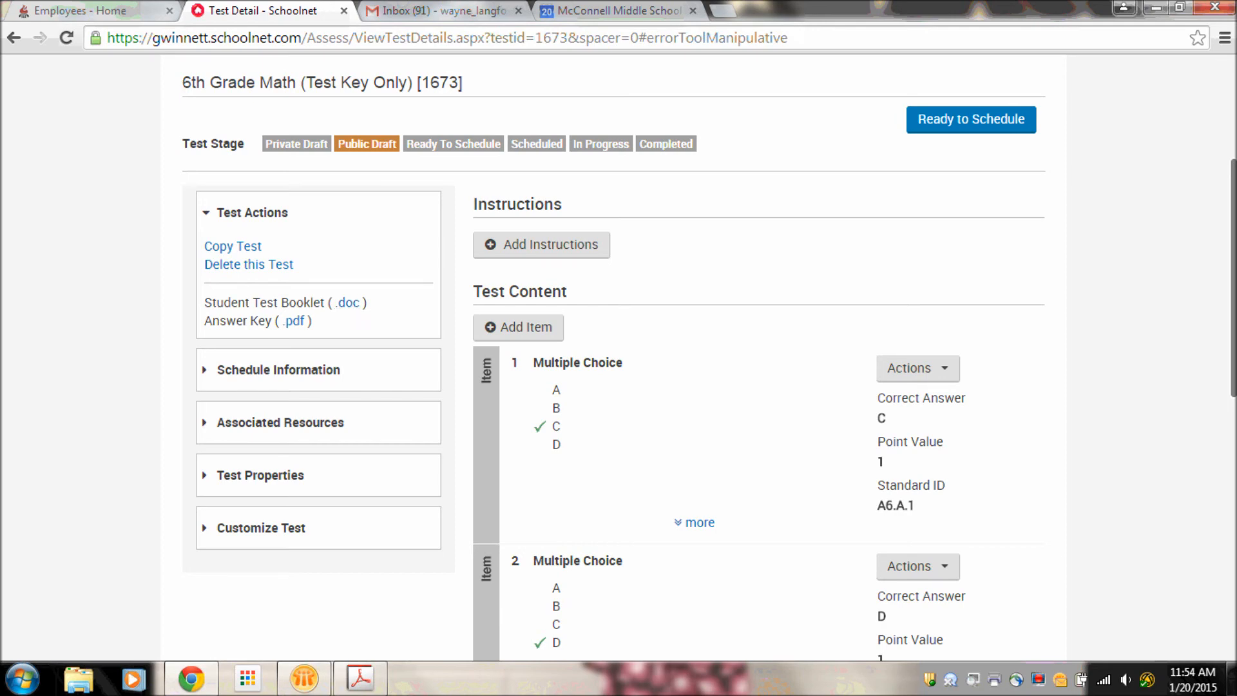
scroll(709, 355, "down", 10)
scroll(709, 354, "up", 5)
scroll(708, 354, "up", 10)
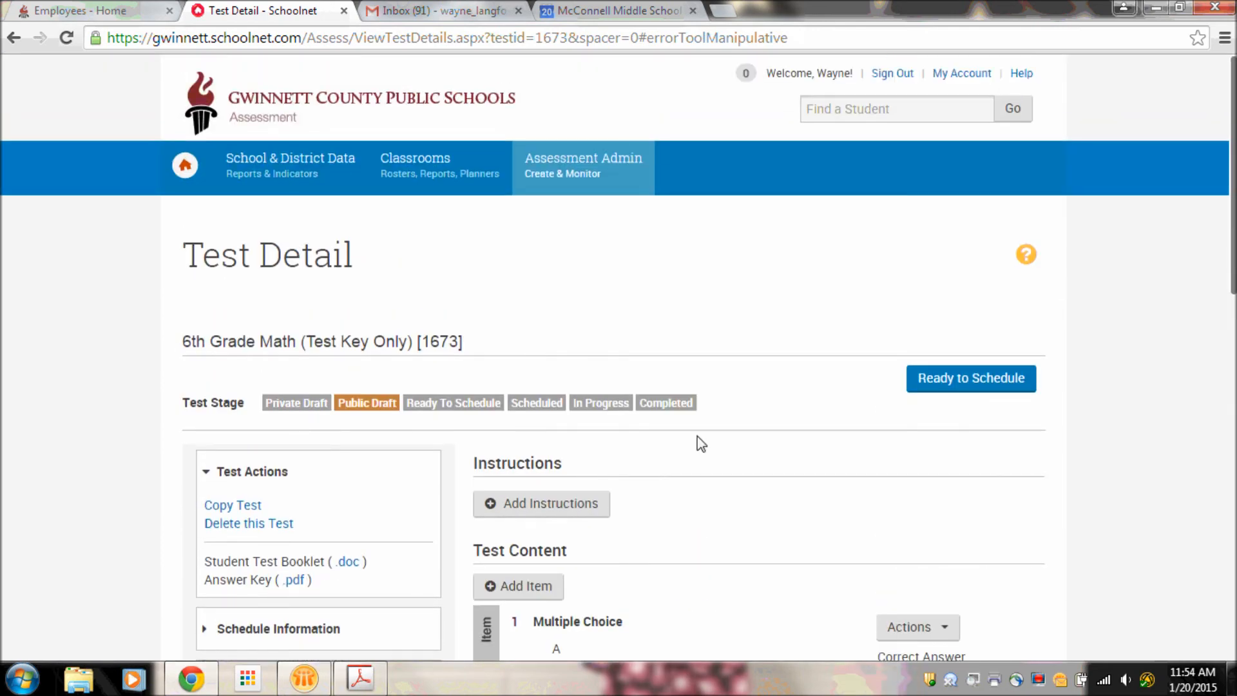
left_click(969, 390)
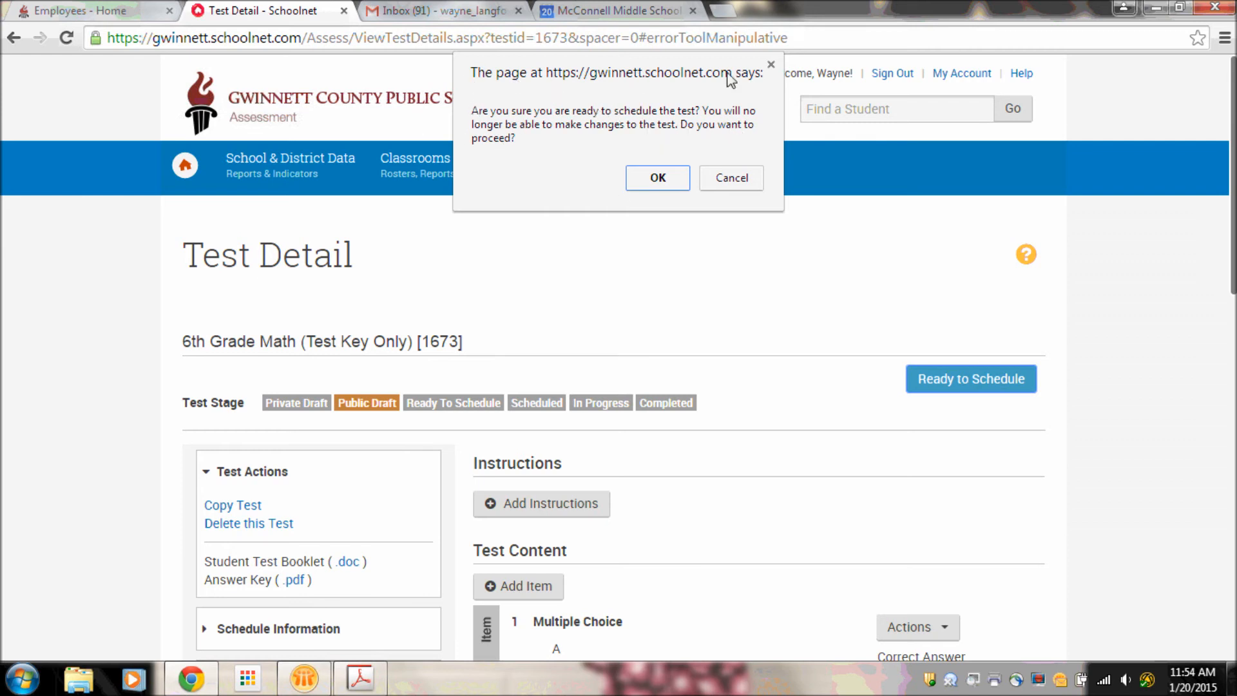
left_click(664, 181)
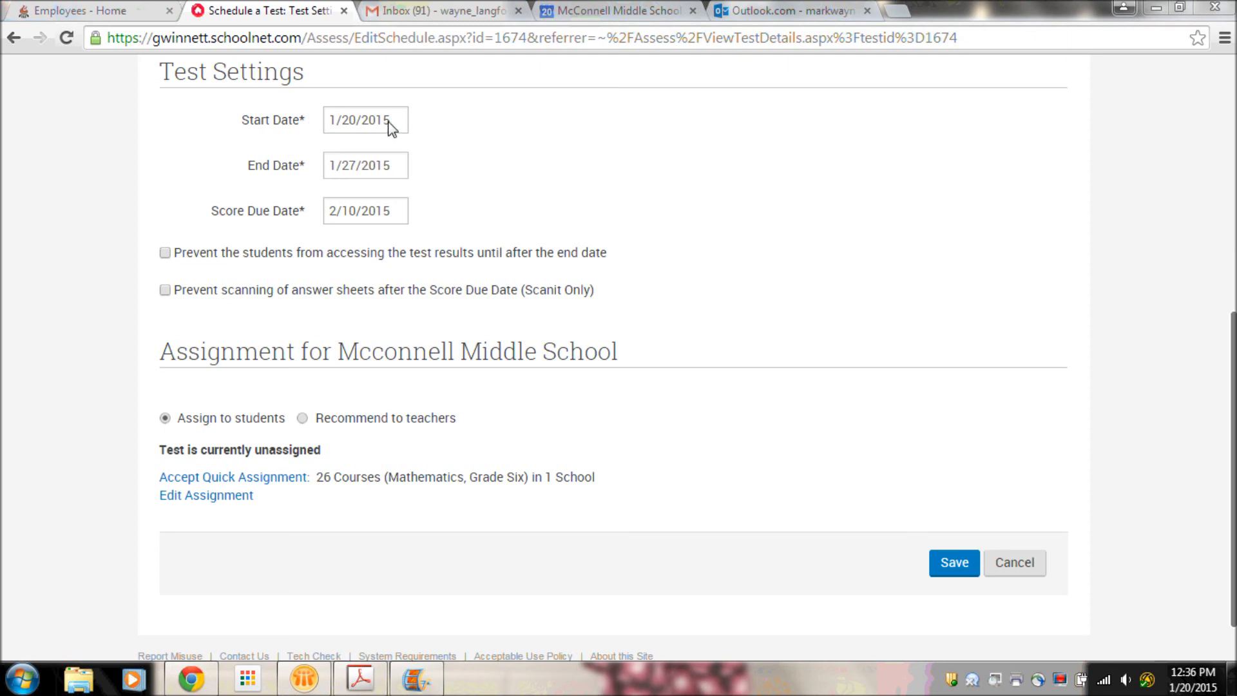
Examine the end date's calendar and the courses and school covered by the quick assignment in the test schedule
left_click(358, 165)
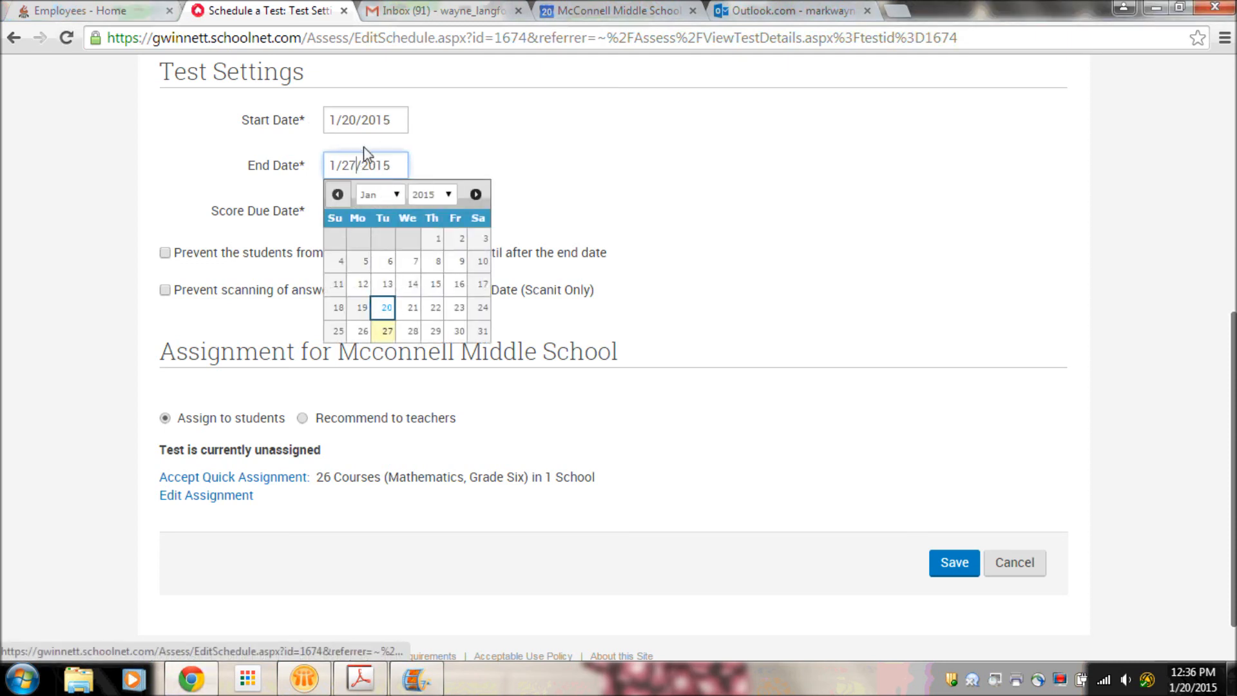
left_click(556, 112)
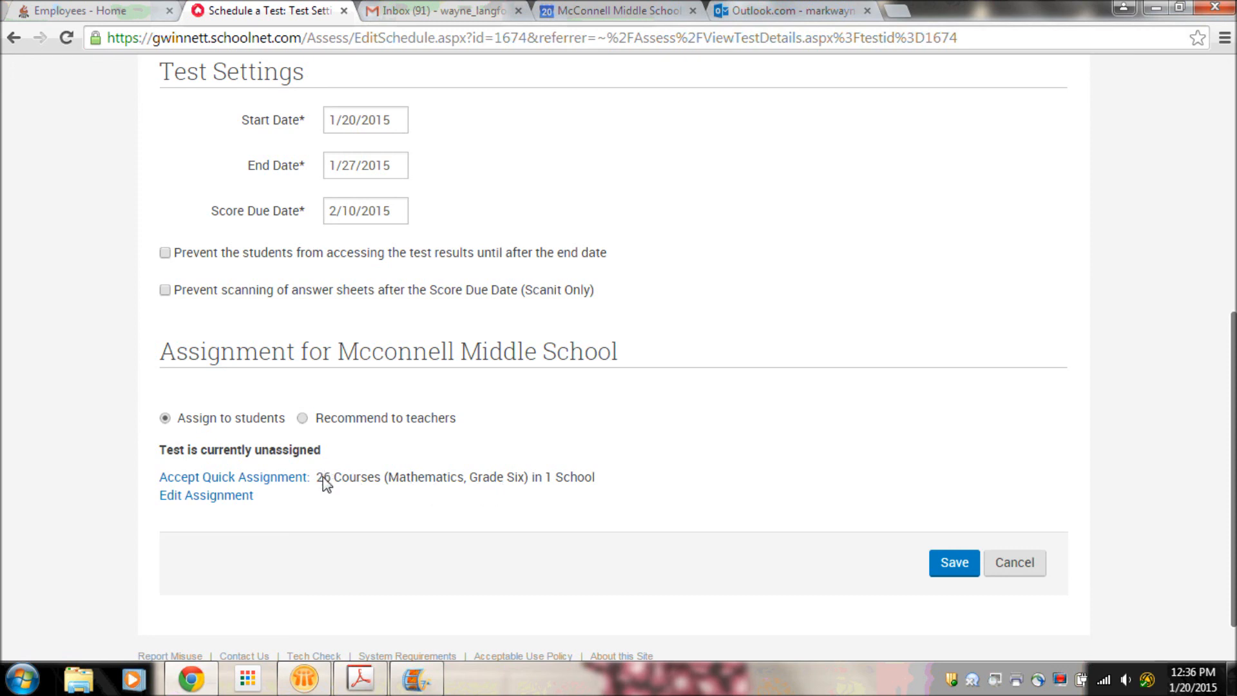
left_click_drag(319, 477, 385, 478)
left_click(549, 477)
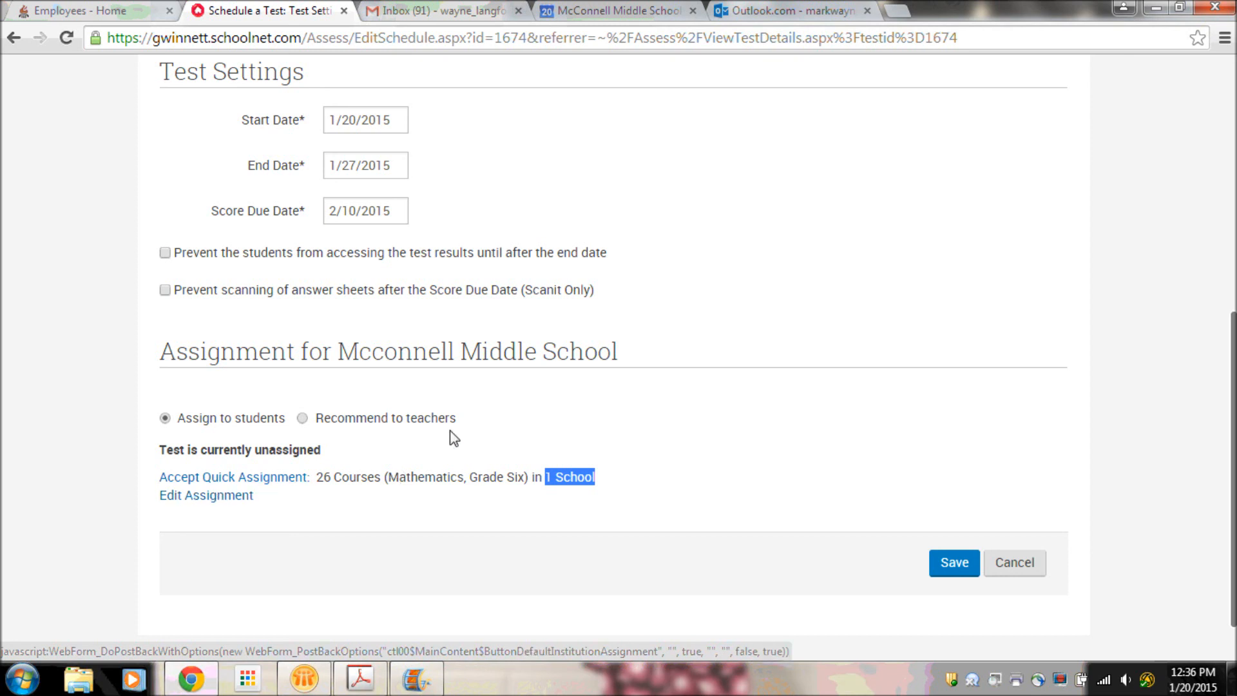
Set the McConnell Middle School assignment to Recommend to teachers and open its course selection at the course name search
left_click(304, 418)
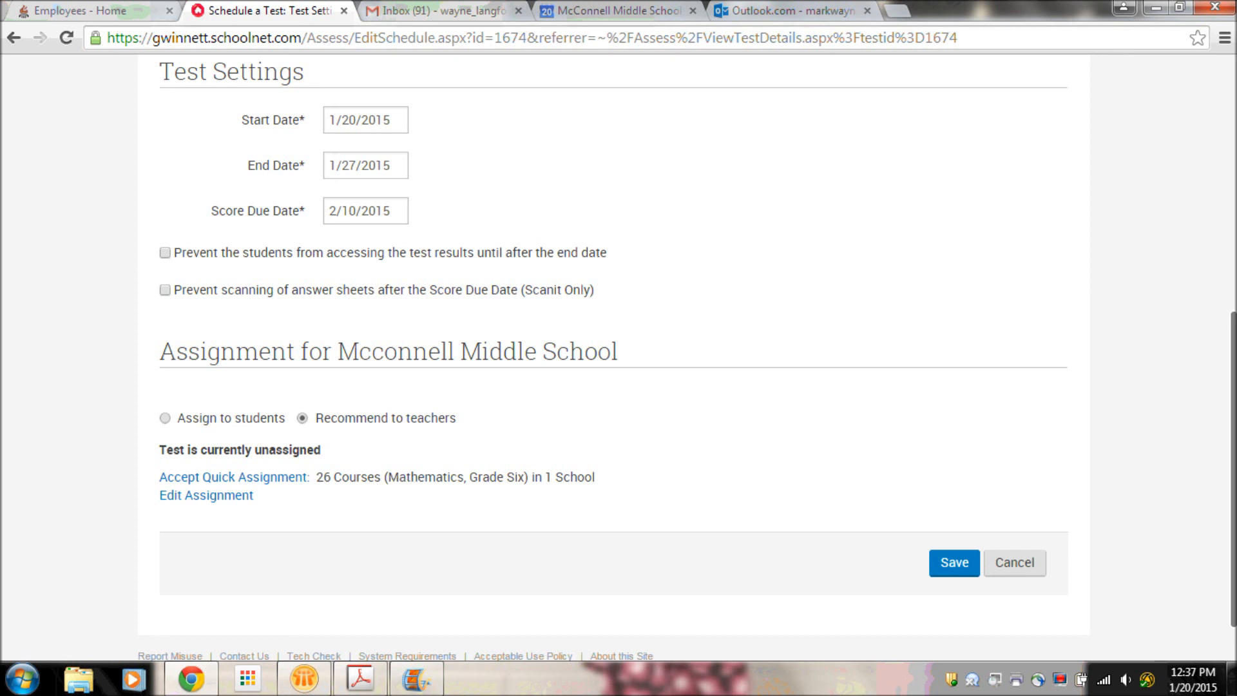
left_click(207, 497)
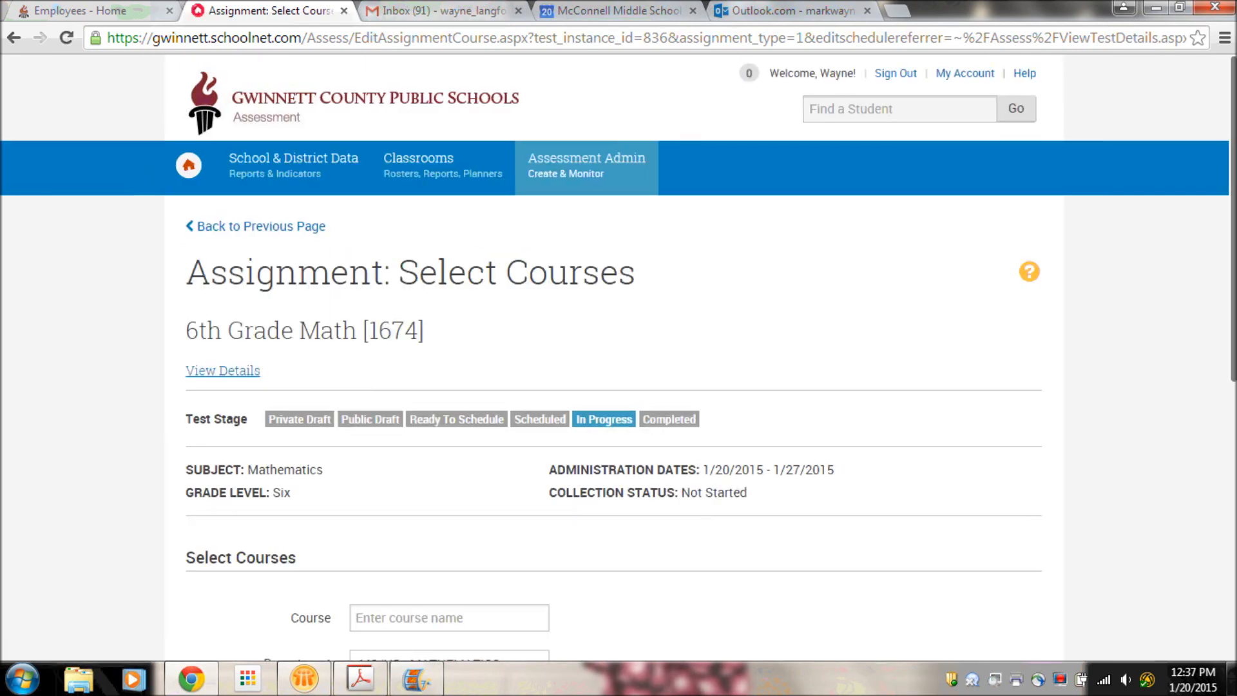
scroll(723, 533, "down", 7)
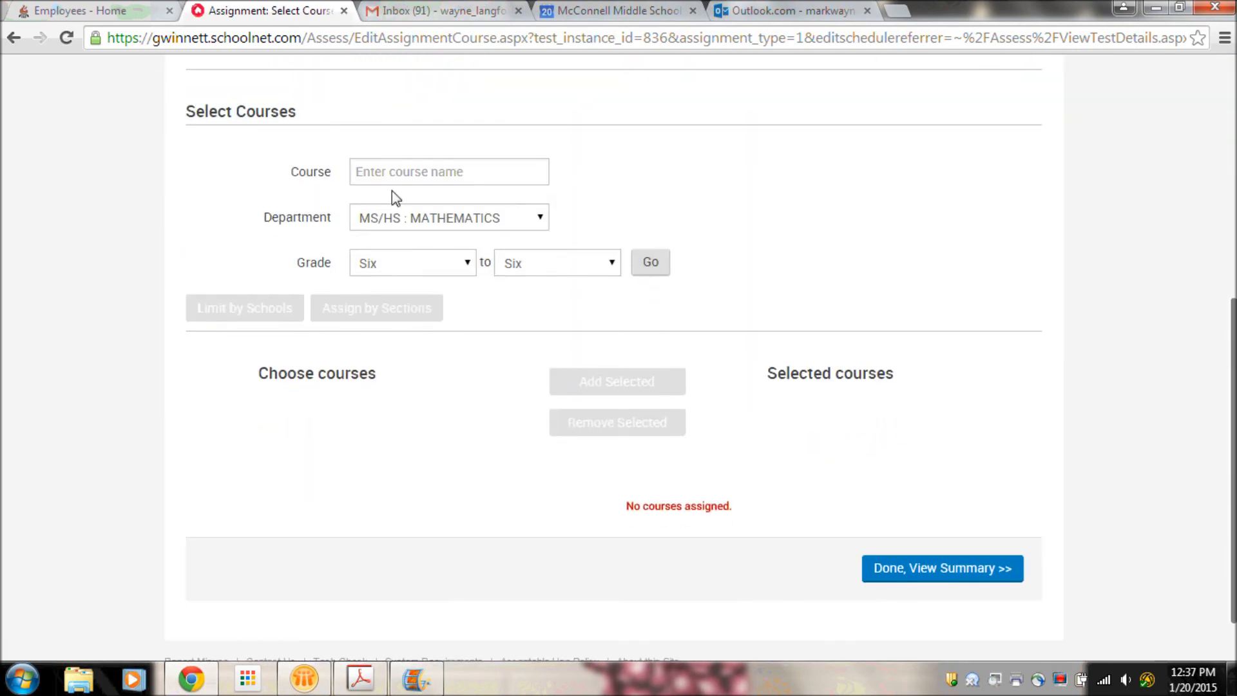
left_click(396, 184)
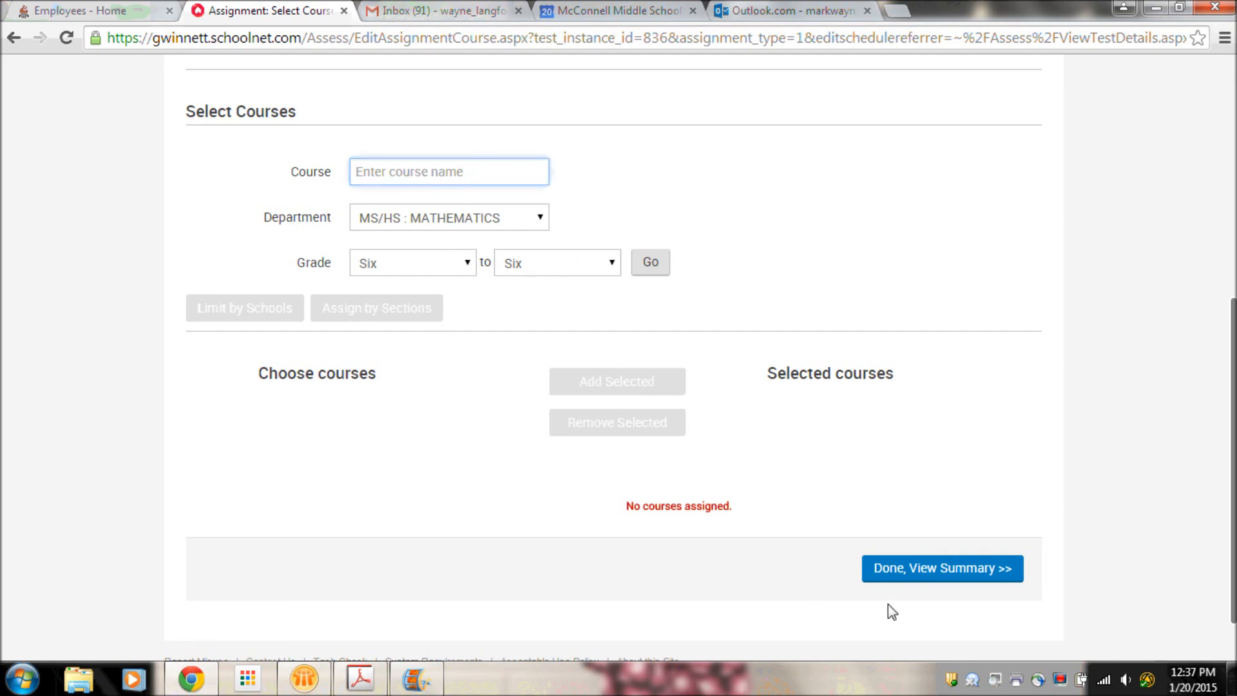
Finish the course selection without adding any courses and review the assignment summary
left_click(975, 569)
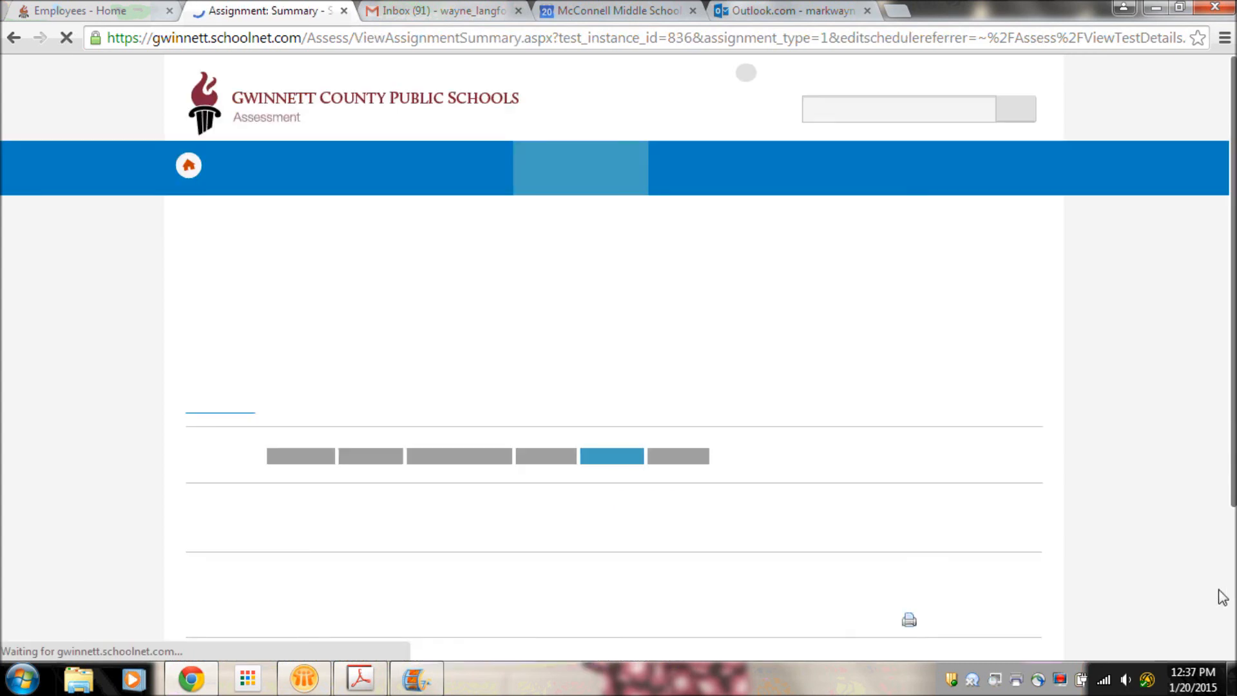
scroll(1229, 438, "down", 3)
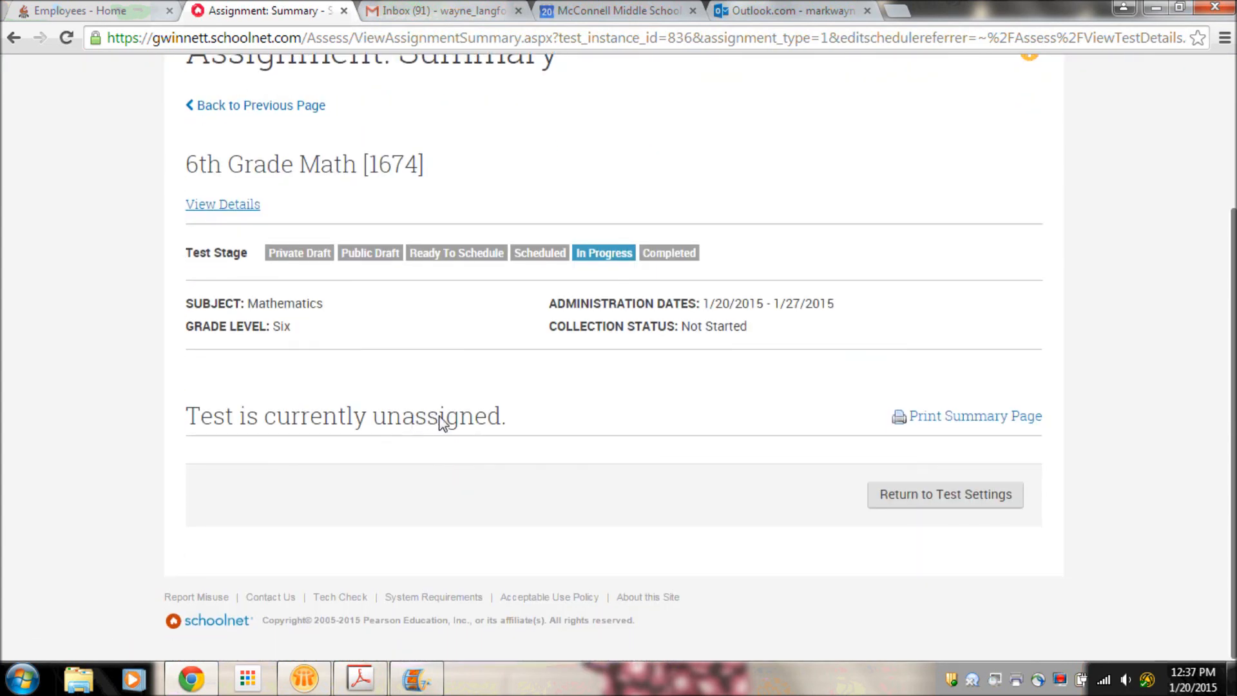
scroll(1232, 448, "up", 2)
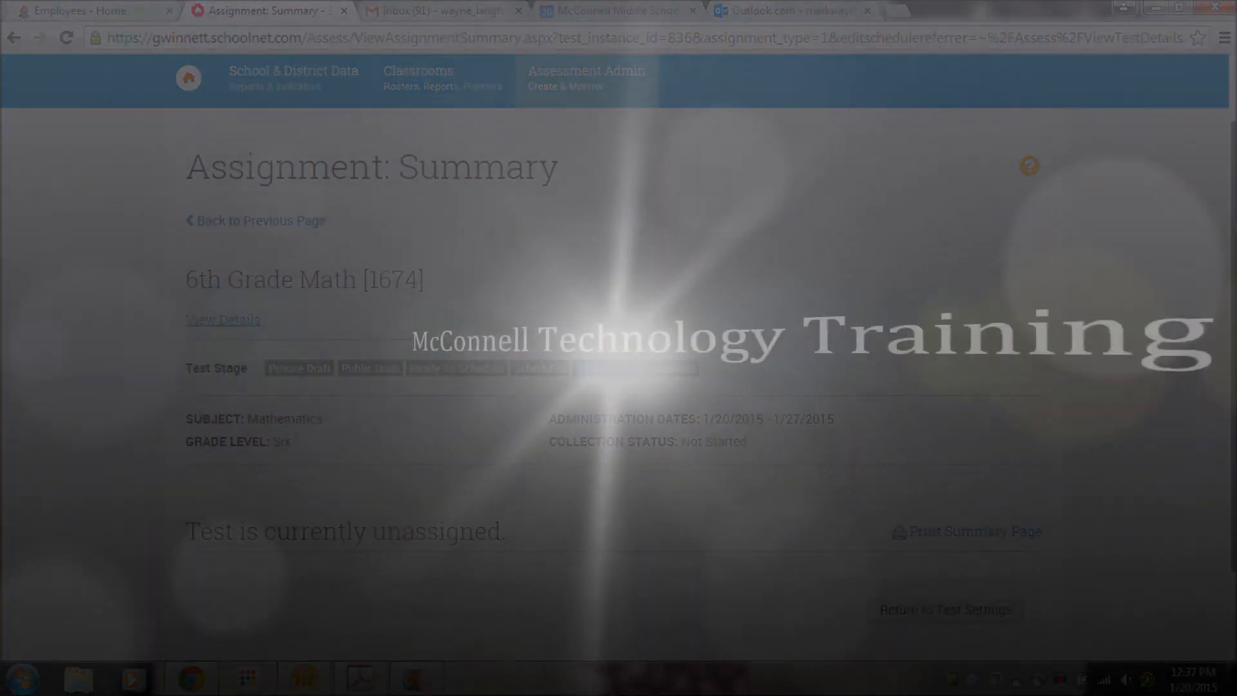
scroll(1095, 143, "up", 2)
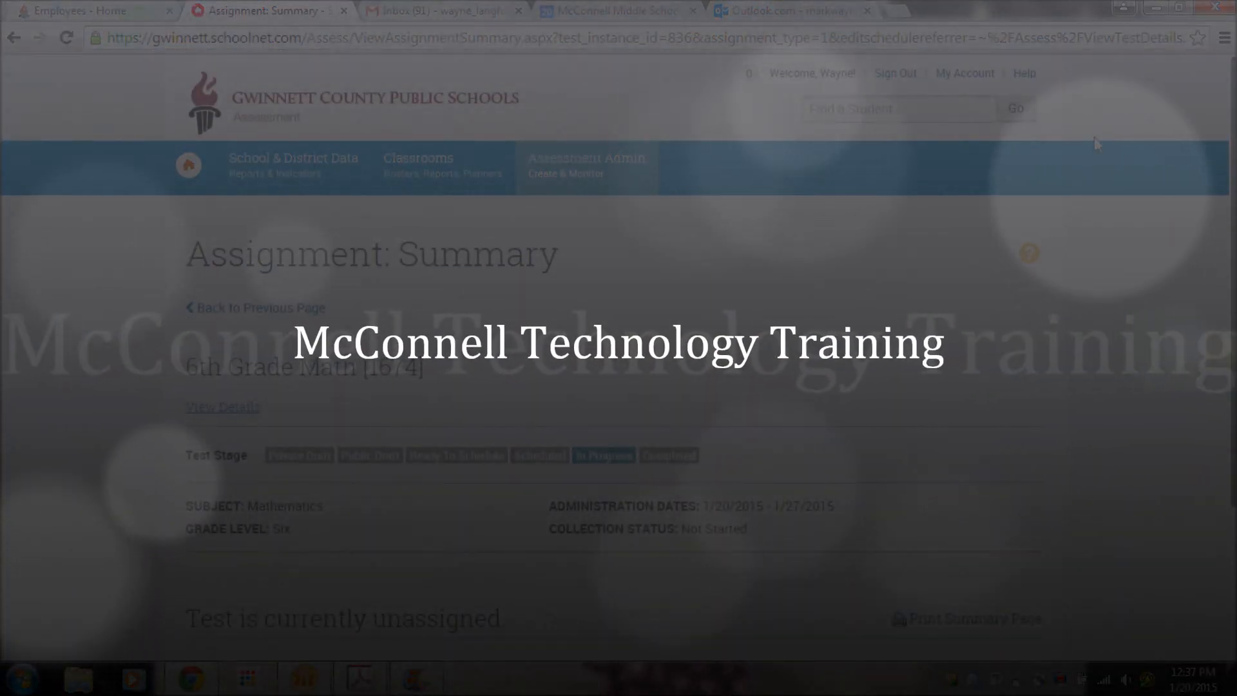